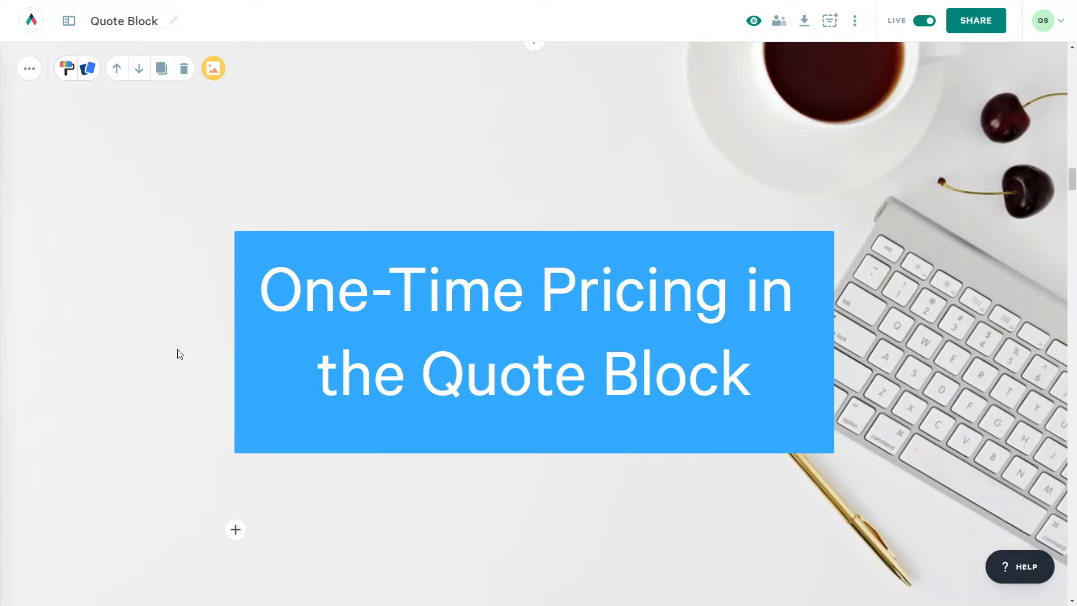
- Add a Standard Quote block below the Adding line items section
scroll(178, 349, "down", 10)
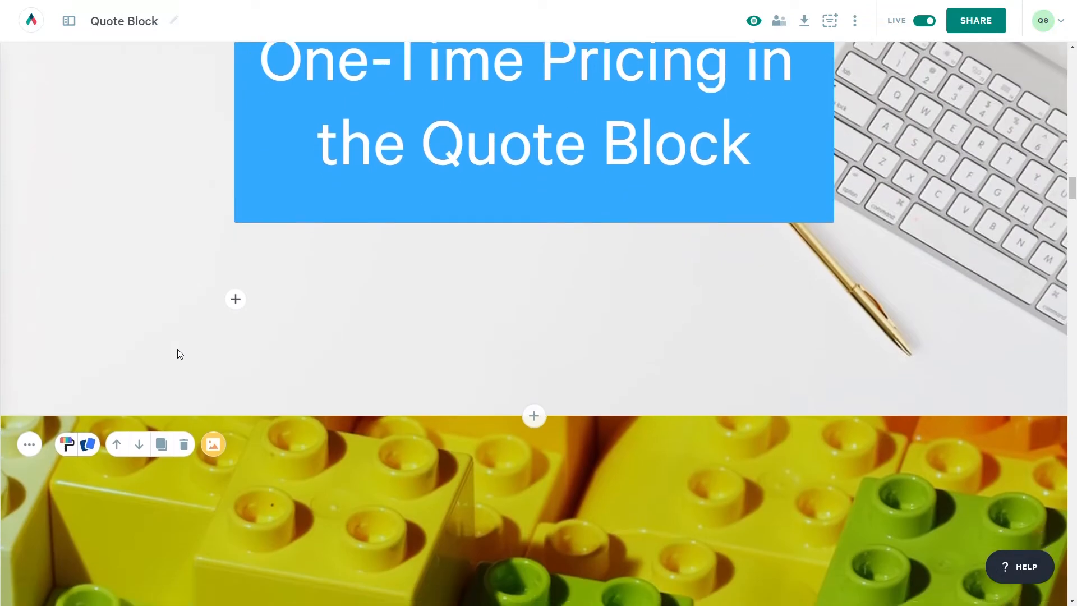
scroll(237, 363, "down", 1)
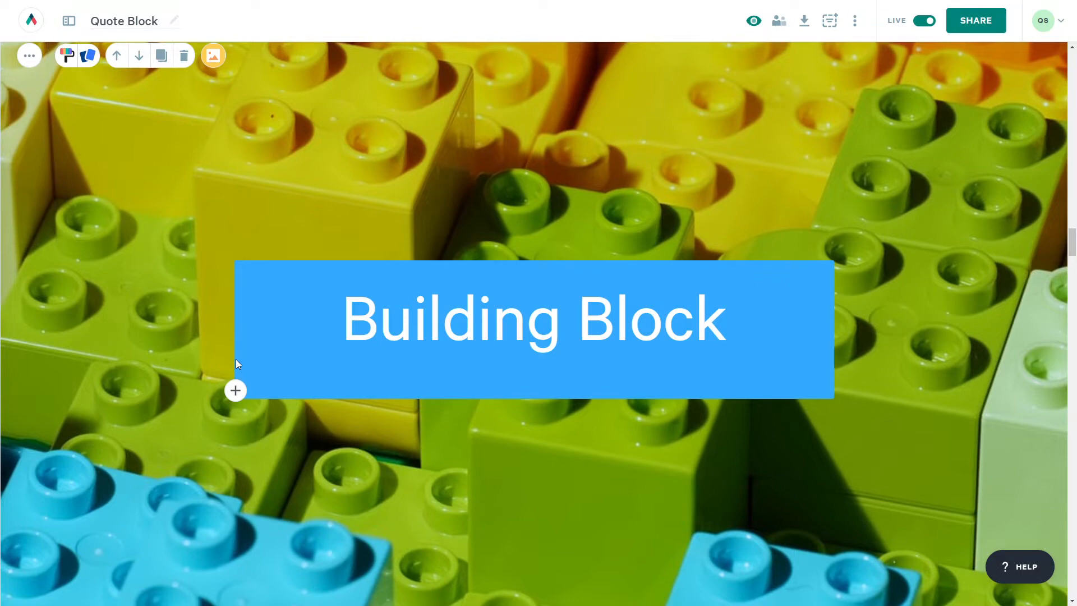
scroll(235, 363, "down", 10)
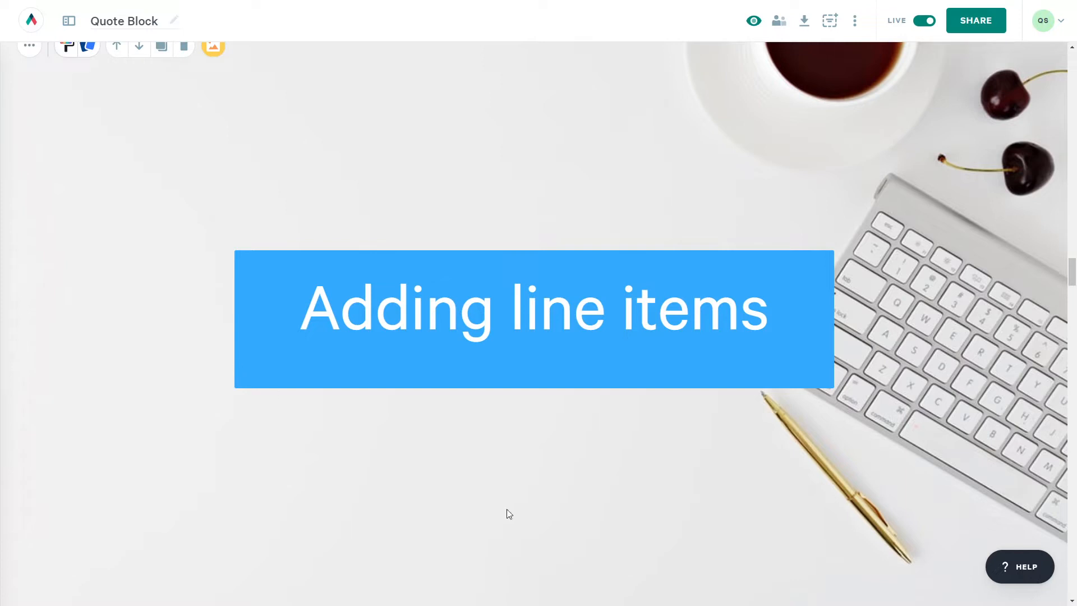
scroll(572, 545, "down", 2)
left_click(535, 510)
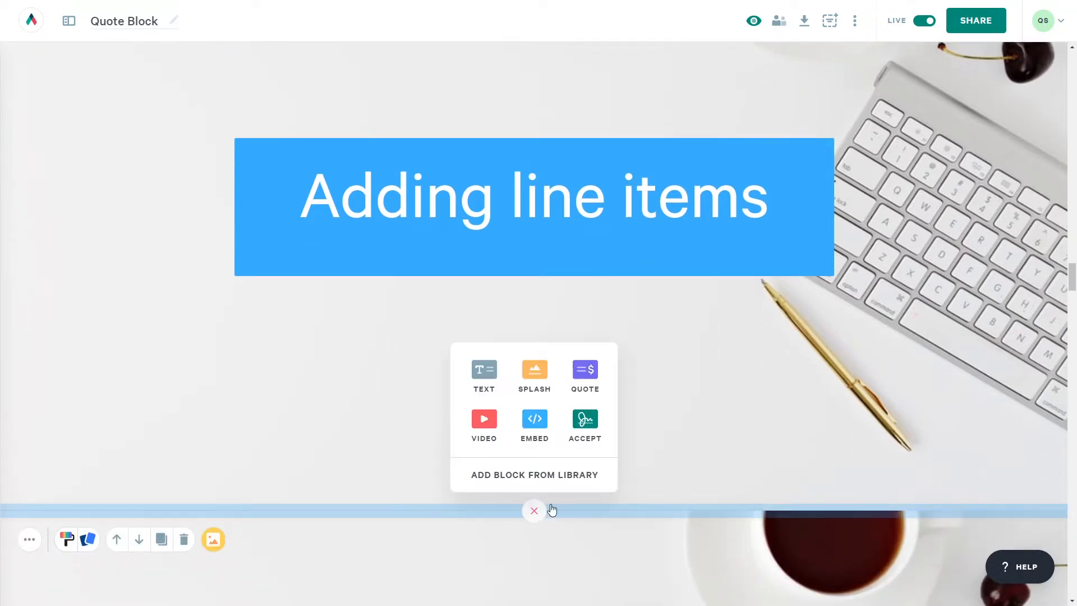
left_click(584, 371)
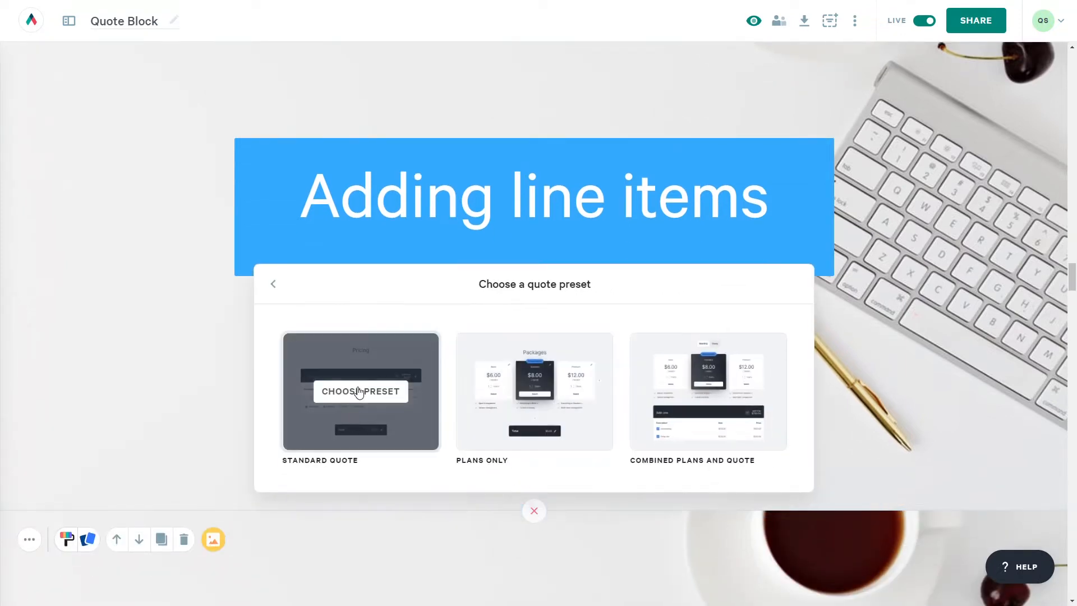
left_click(359, 391)
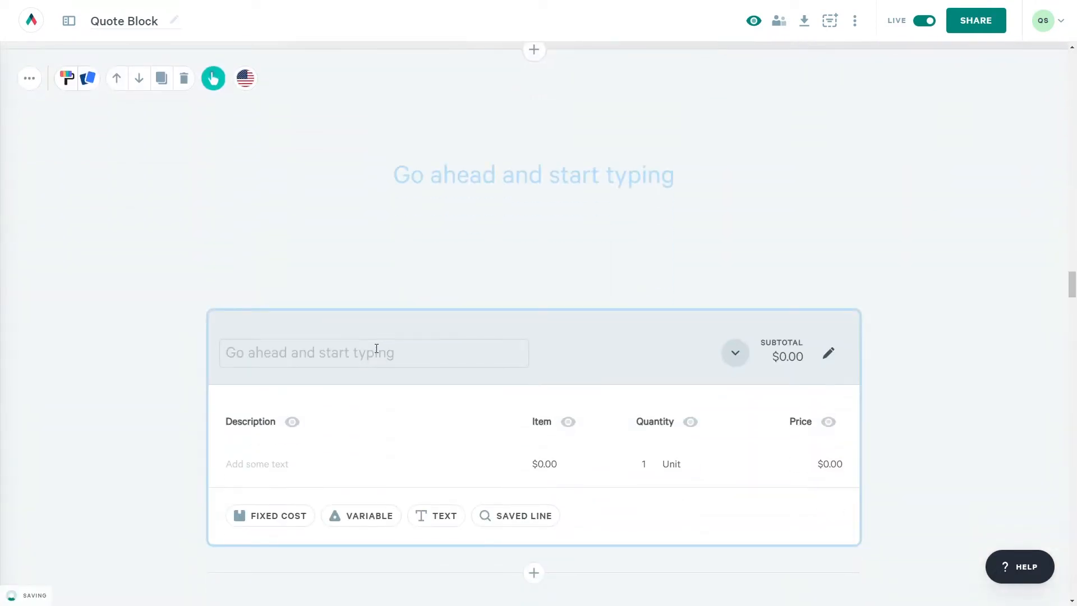
- Title the quote's first section 'Banana Stand Redesign'
left_click(376, 348)
type("Banana S")
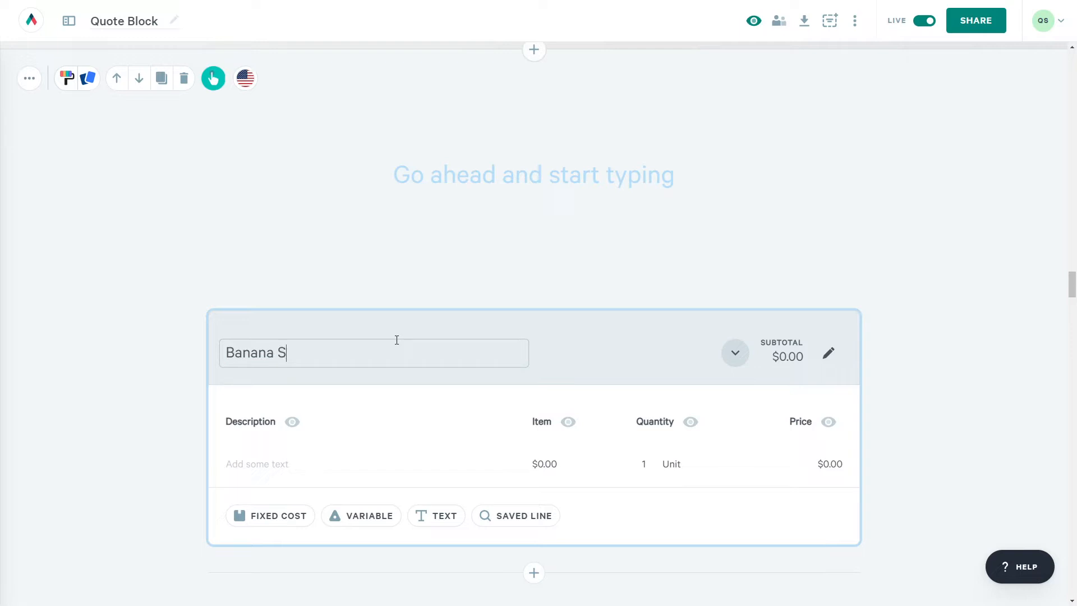
type("tand Redesign")
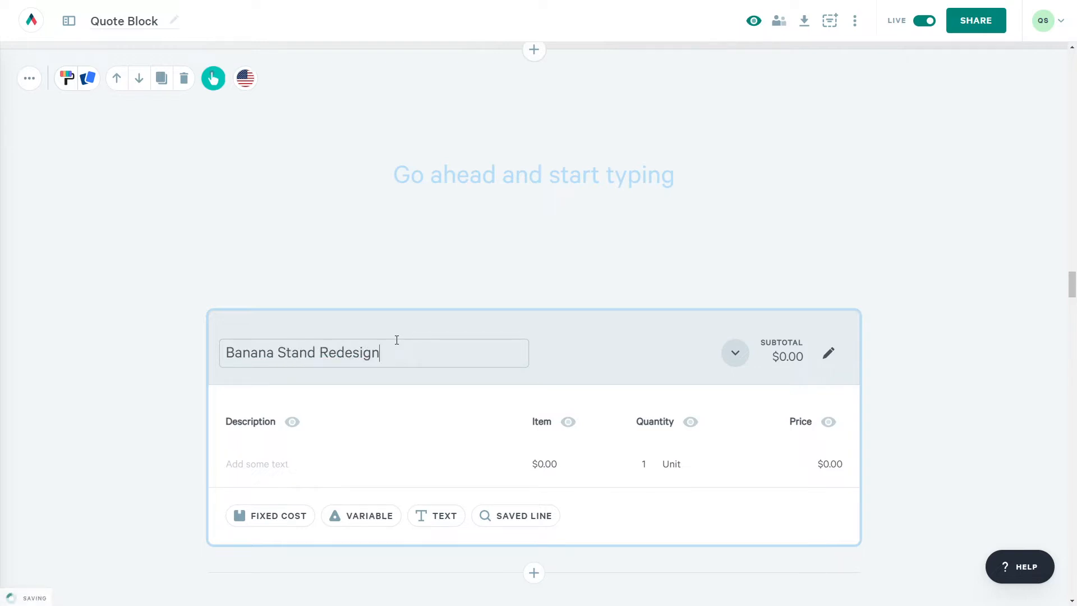
left_click(291, 464)
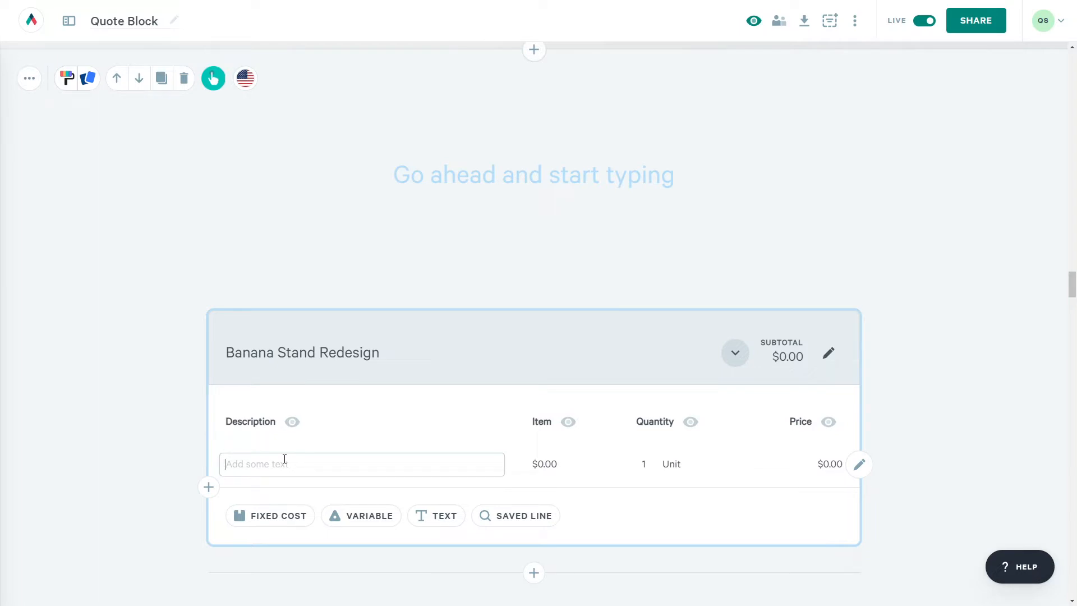
- Enter Site Survey & Consultation at $2,500 as the first line item
type("Site Survey & Cons")
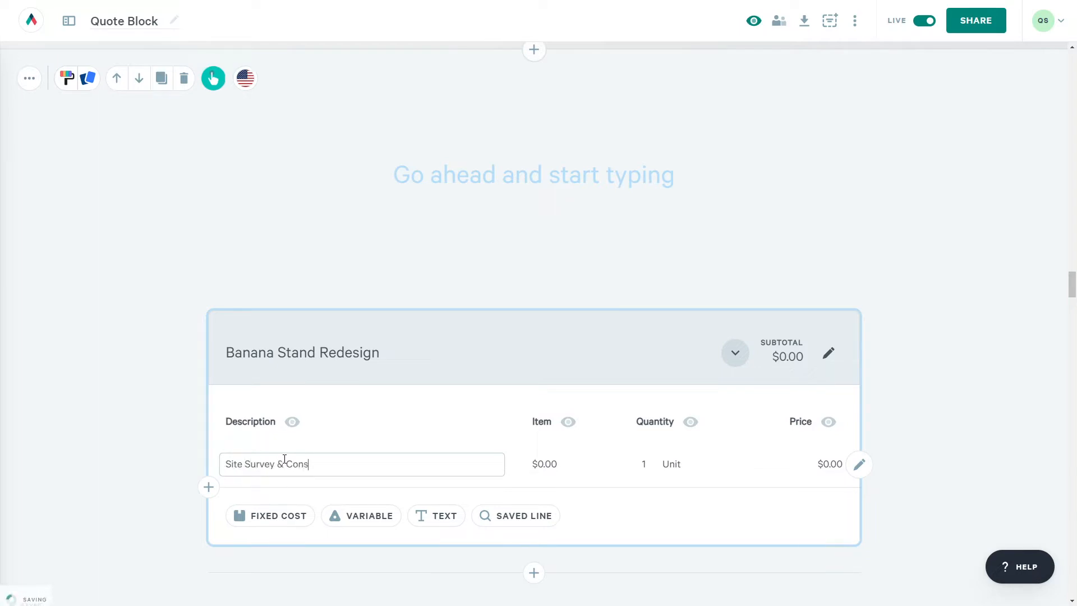
type("ultation")
key("Tab")
type("2500")
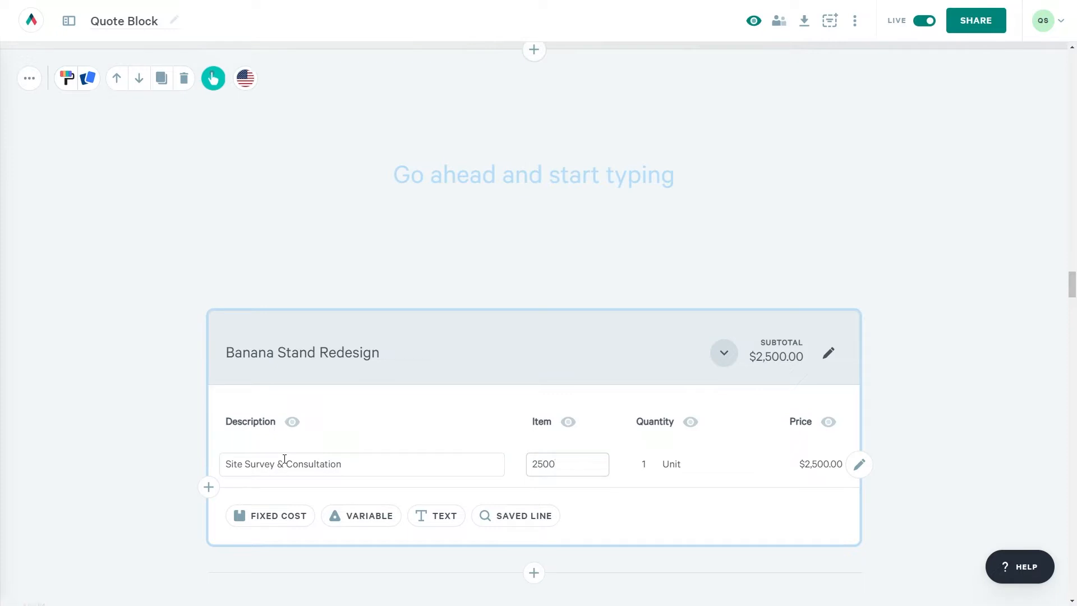
key("Tab")
left_click(262, 517)
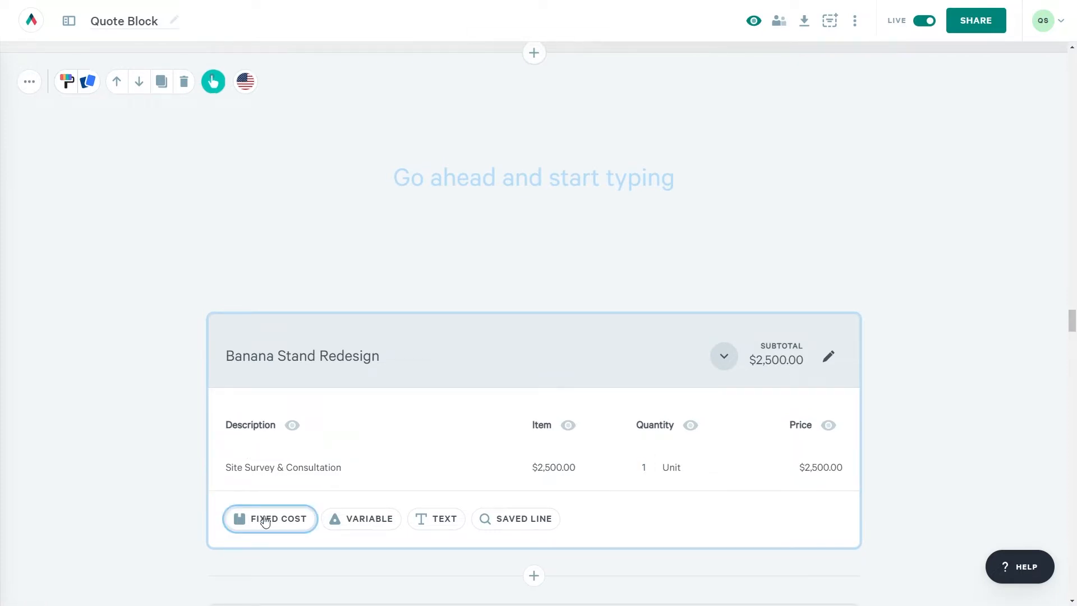
- Add a fixed-cost line item Initial Design Concept priced at $5,000
left_click(265, 520)
type("Initial")
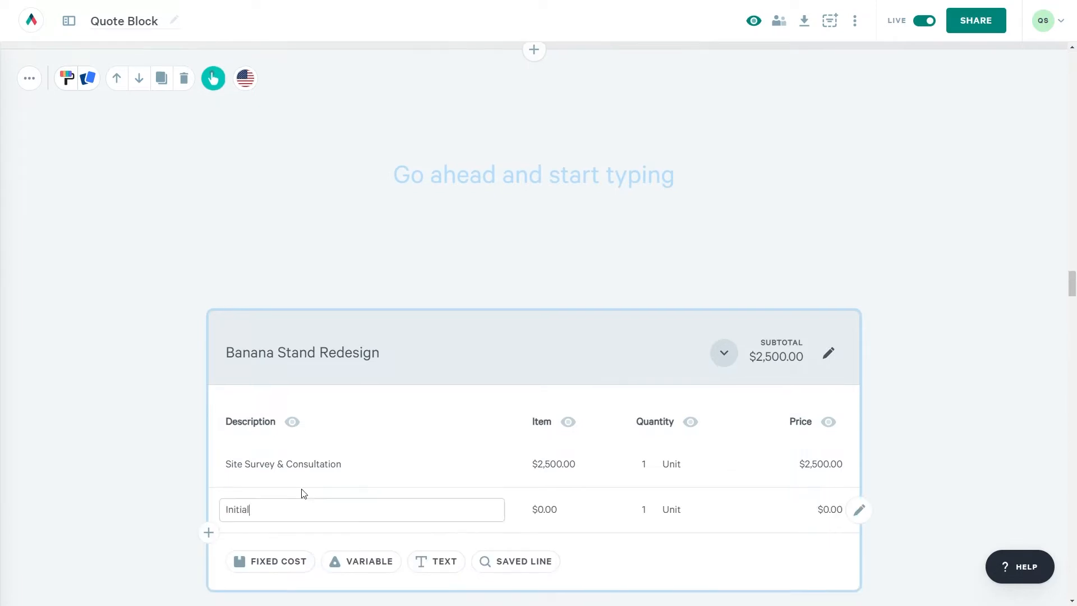
type(" Design Concept")
key("Tab")
type("5000")
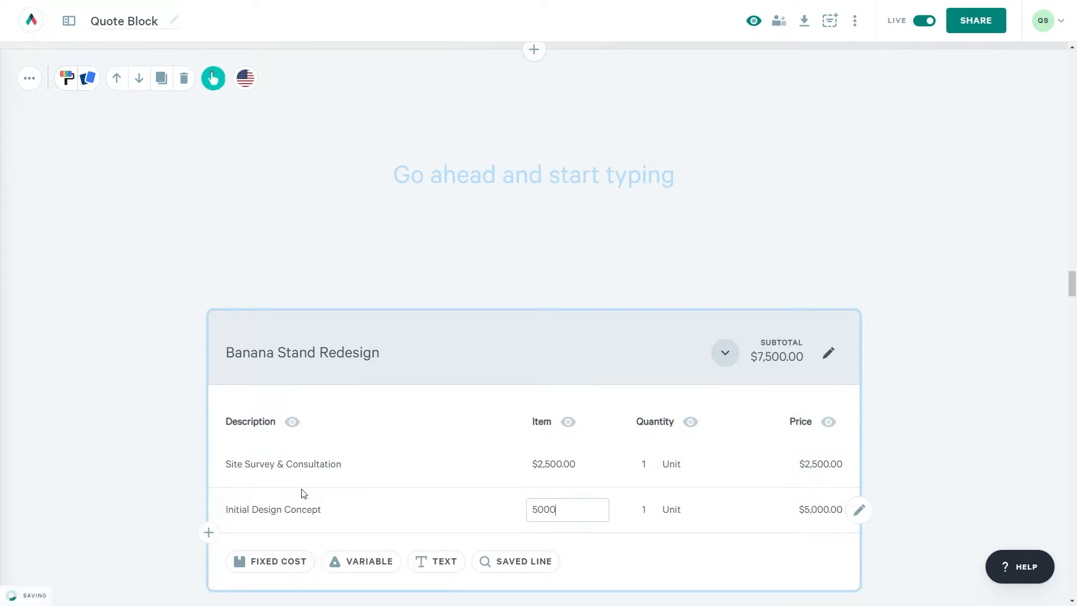
key("Tab")
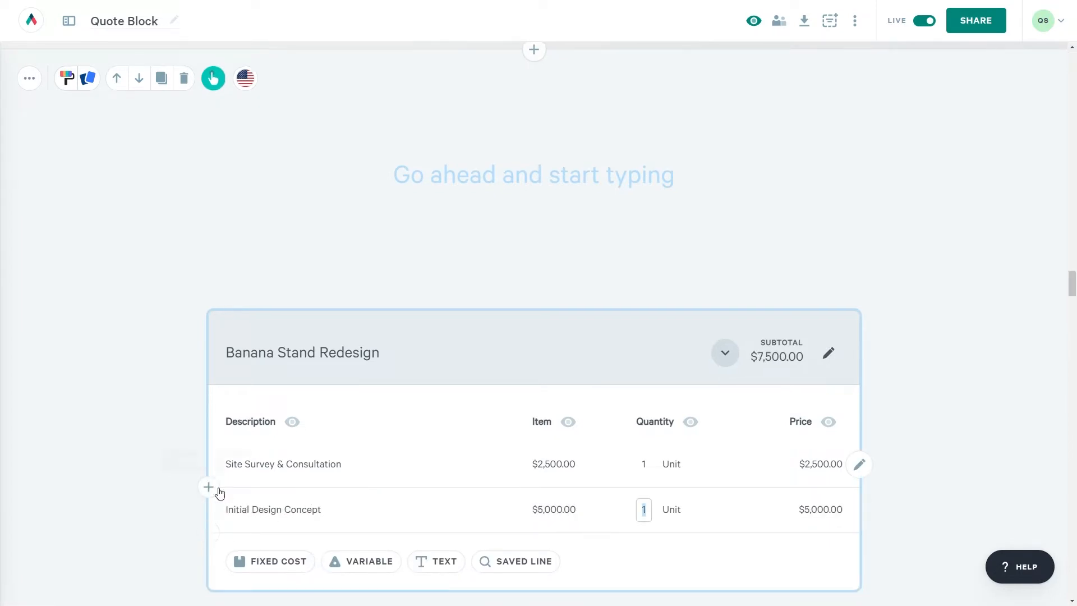
- Insert a fixed-cost Blueprints line item priced at $15,000
left_click(210, 487)
left_click(196, 380)
left_click(241, 500)
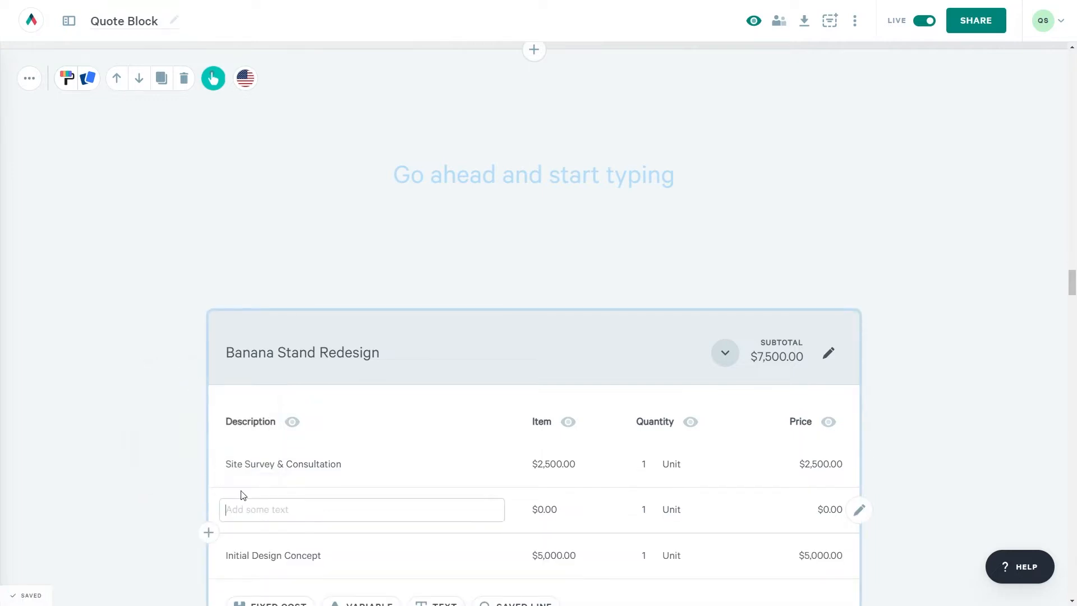
type("Blueprints")
key("Tab")
type("15,000")
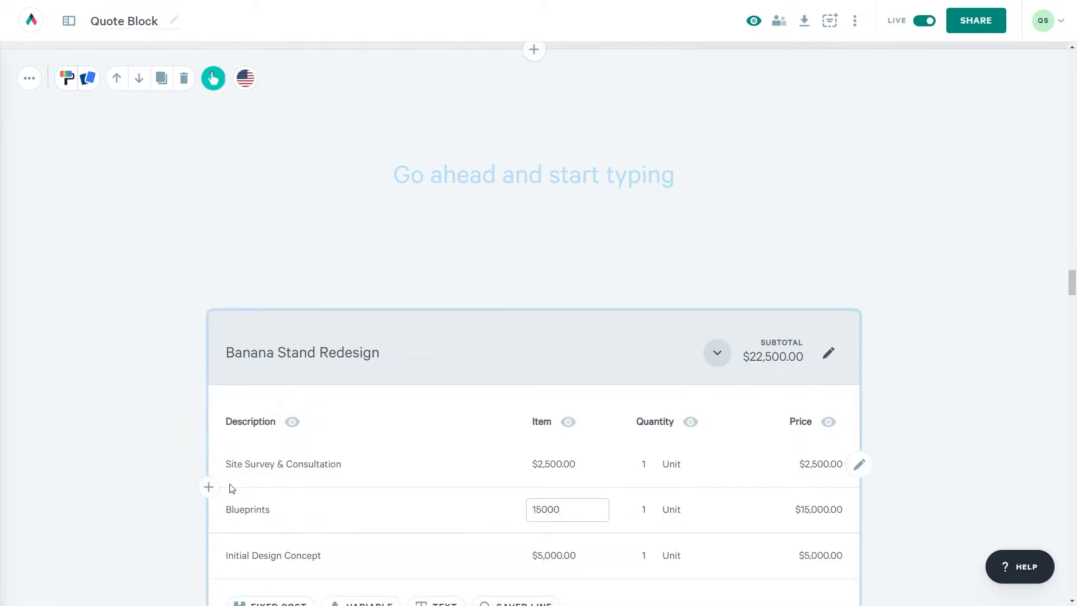
key("Tab")
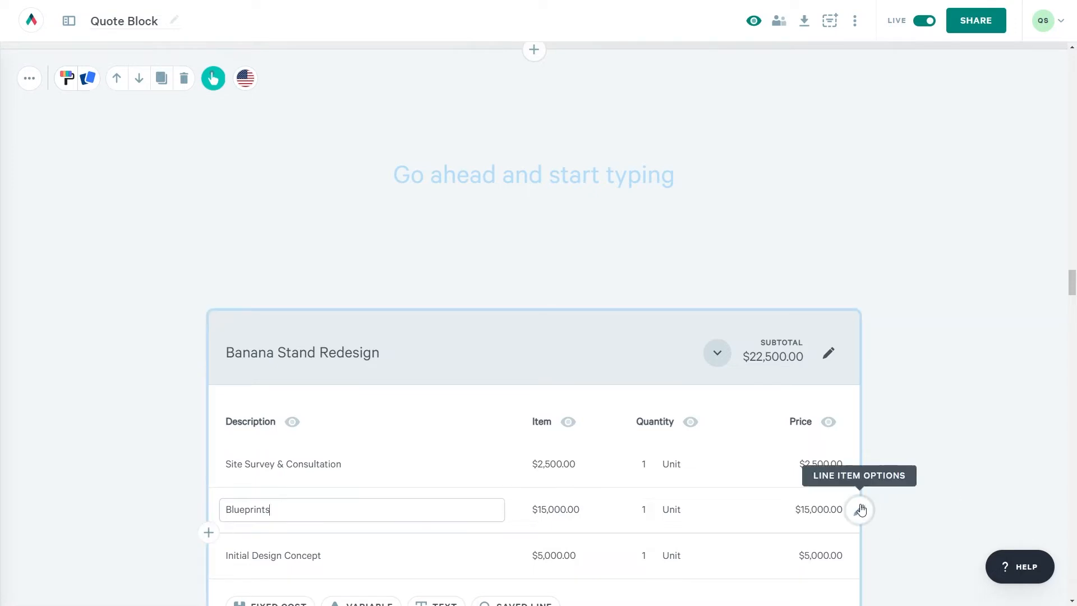
- Move Blueprints down so it follows Initial Design Concept
left_click(859, 509)
left_click(828, 385)
left_click(168, 468)
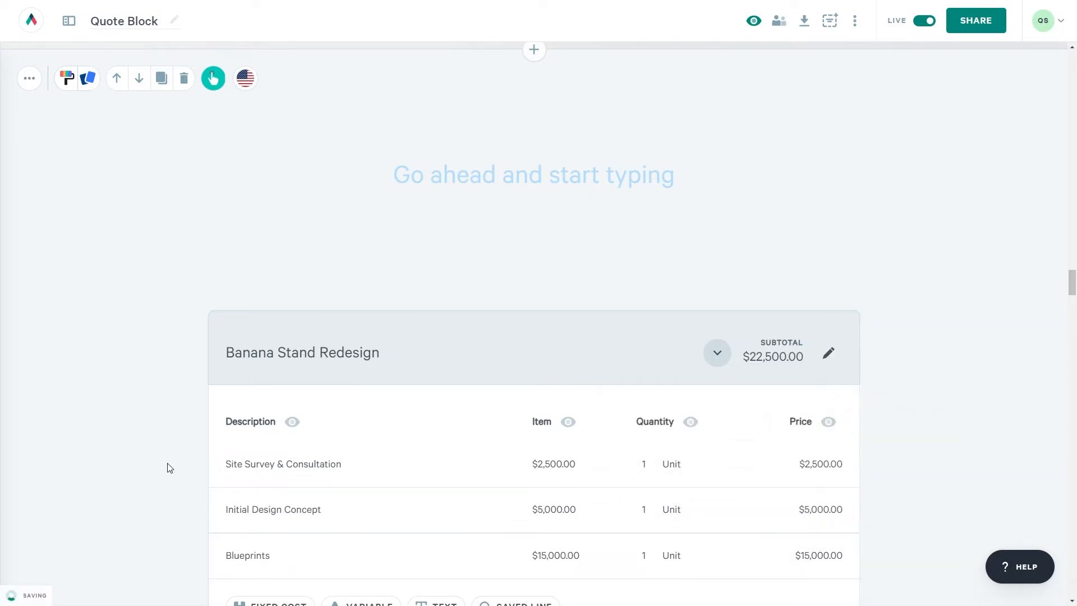
scroll(168, 467, "down", 2)
left_click(533, 559)
- Add a table section to the quote titled 'Banana Stand Launch Party'
left_click(510, 505)
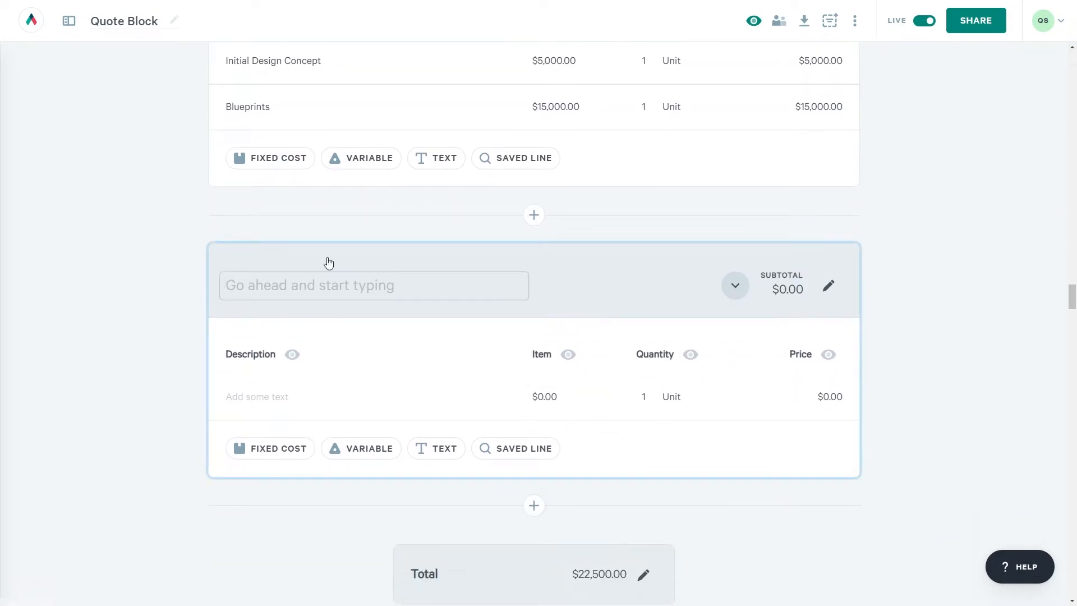
type("B")
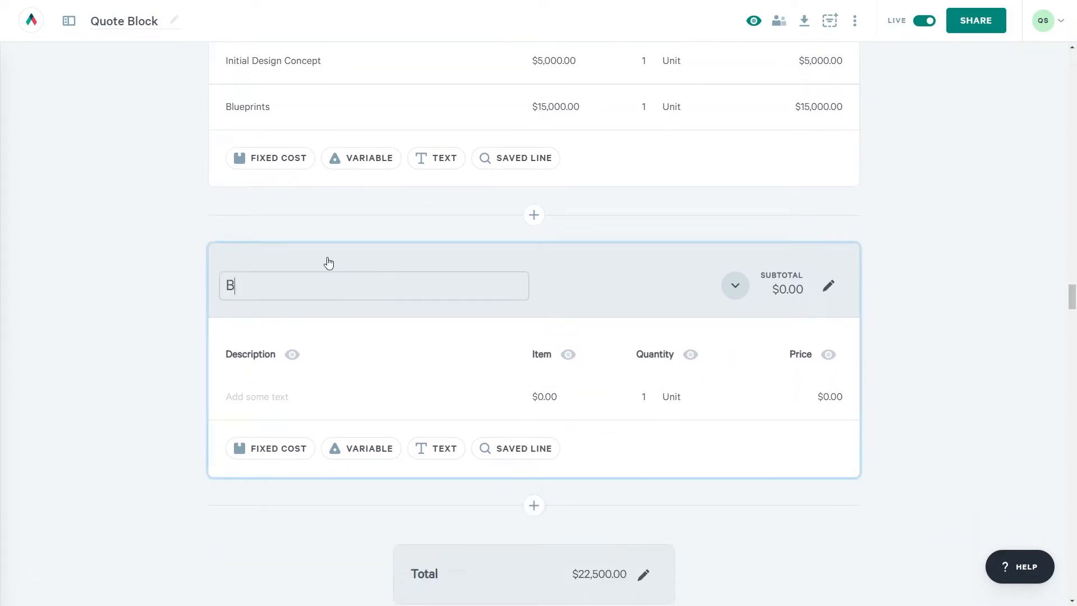
type("anana Stand Launch ")
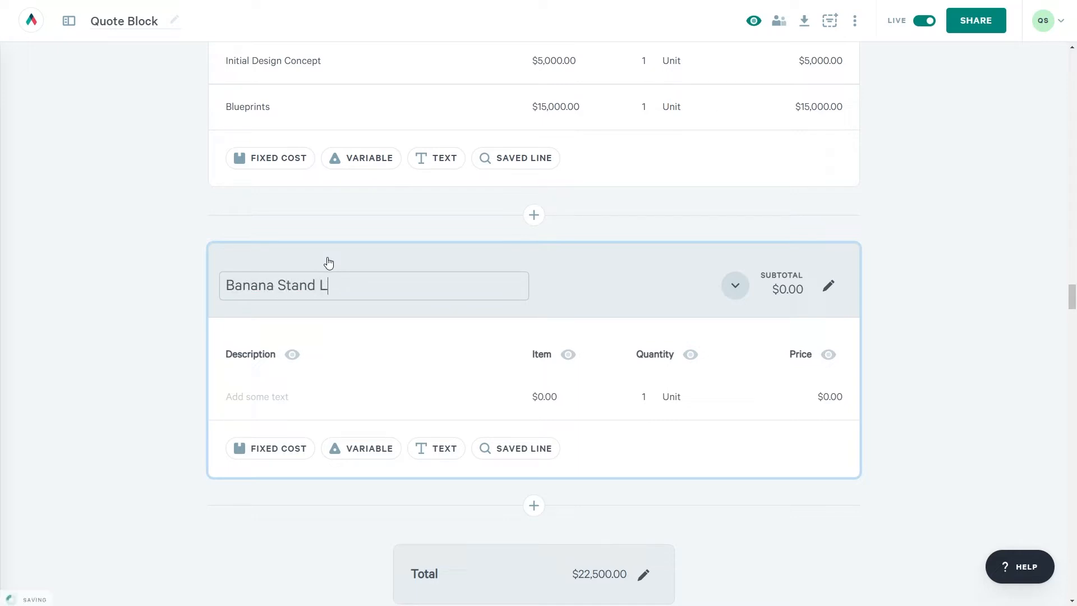
type("Party")
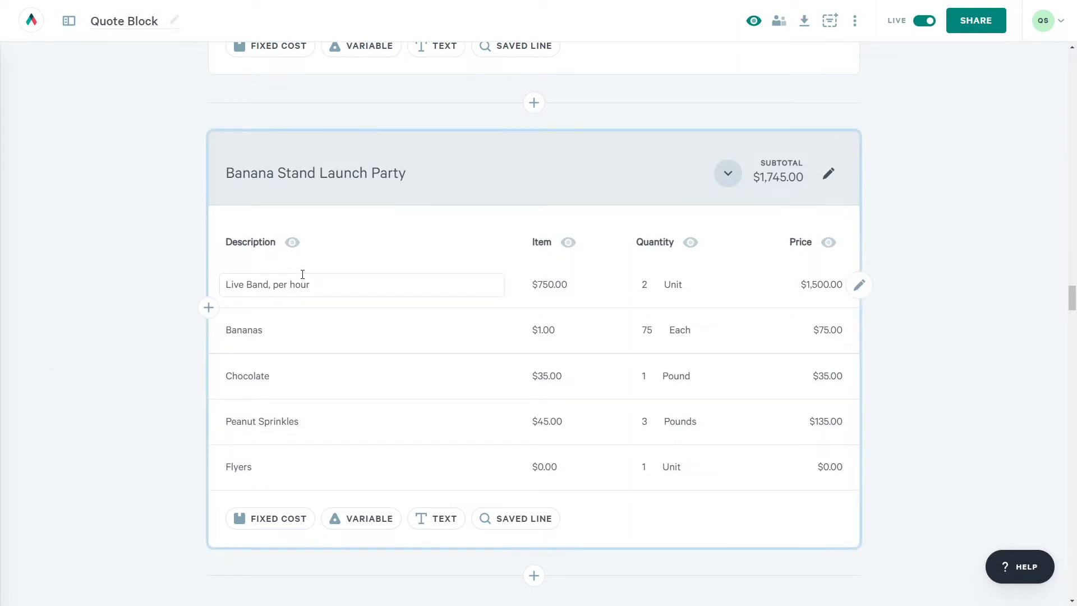
- Make Live Band, per hour an optional line item and leave it unticked, giving a $245.00 subtotal
left_click(857, 289)
mouse_move(838, 410)
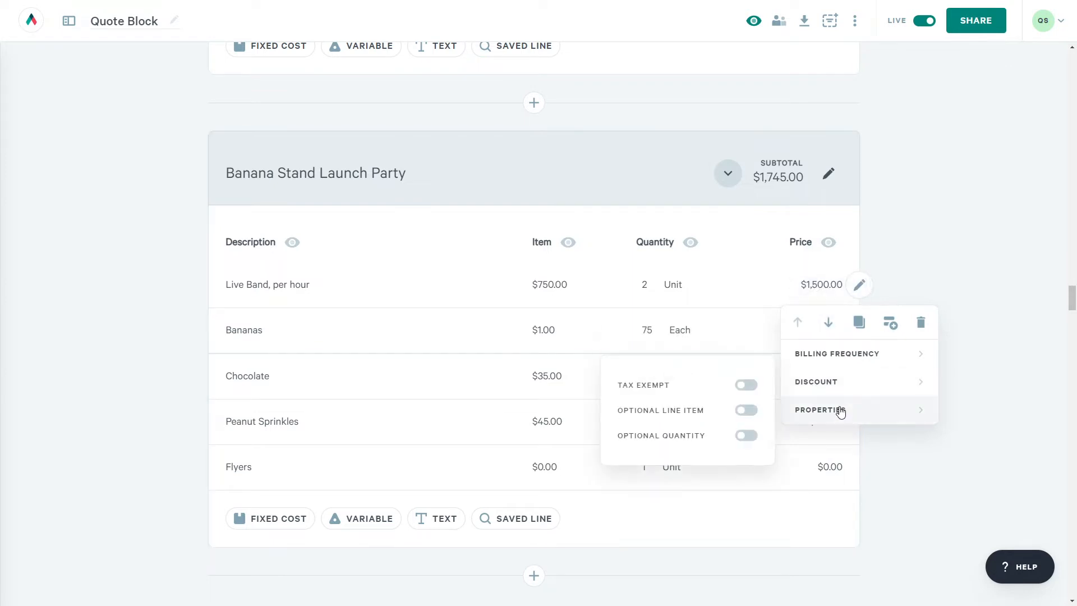
left_click(741, 417)
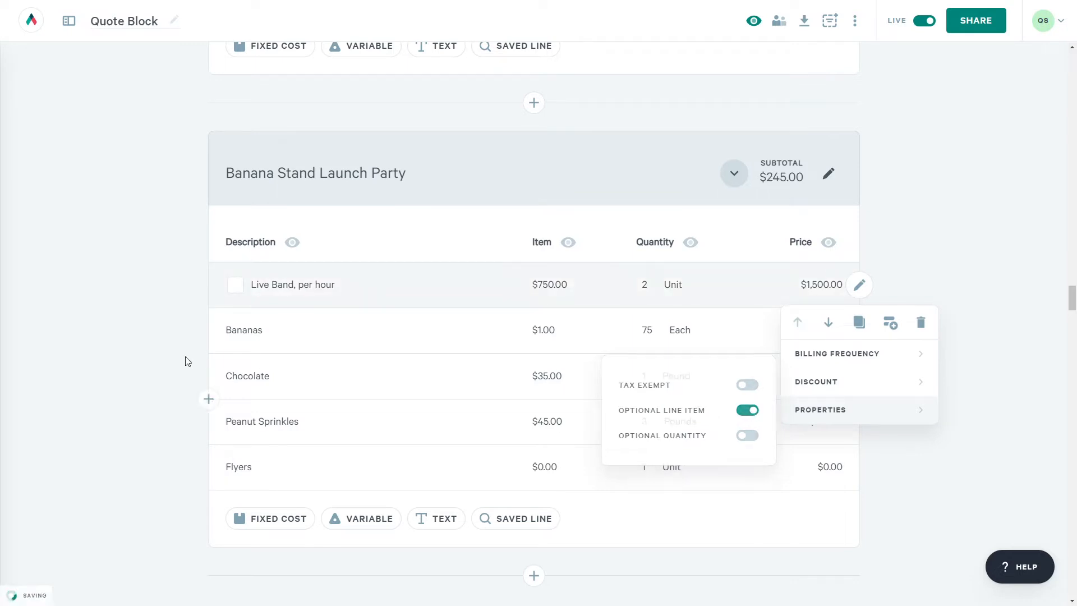
left_click(235, 286)
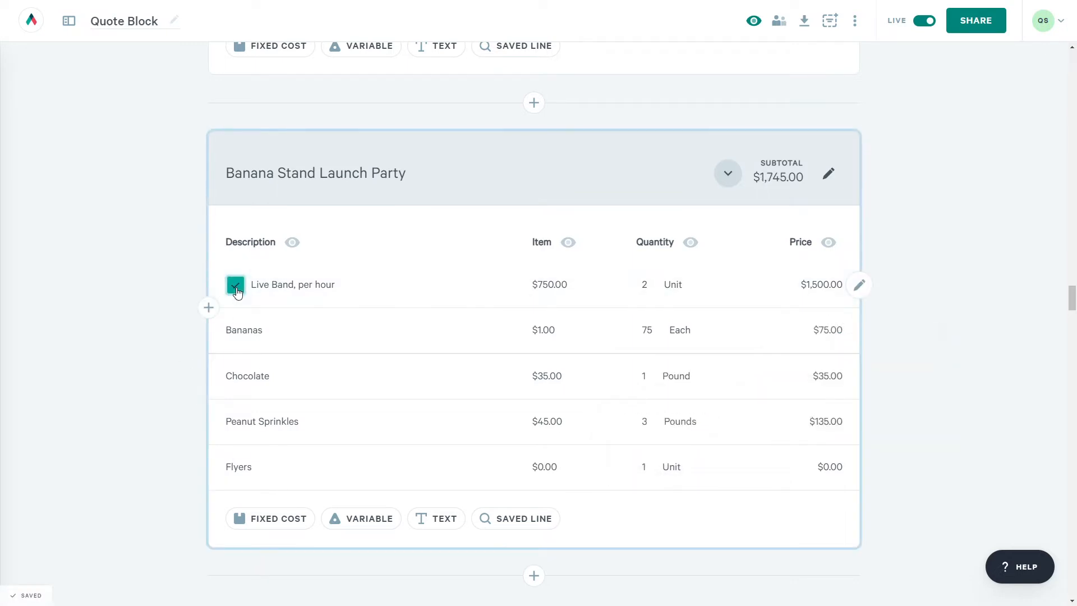
left_click(236, 286)
left_click(236, 289)
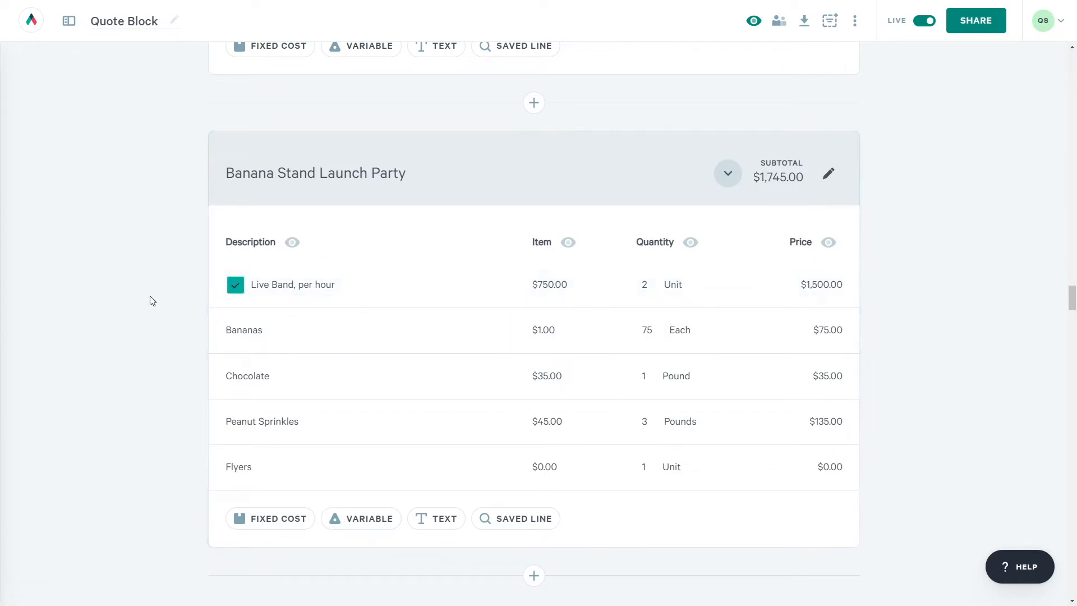
left_click(236, 293)
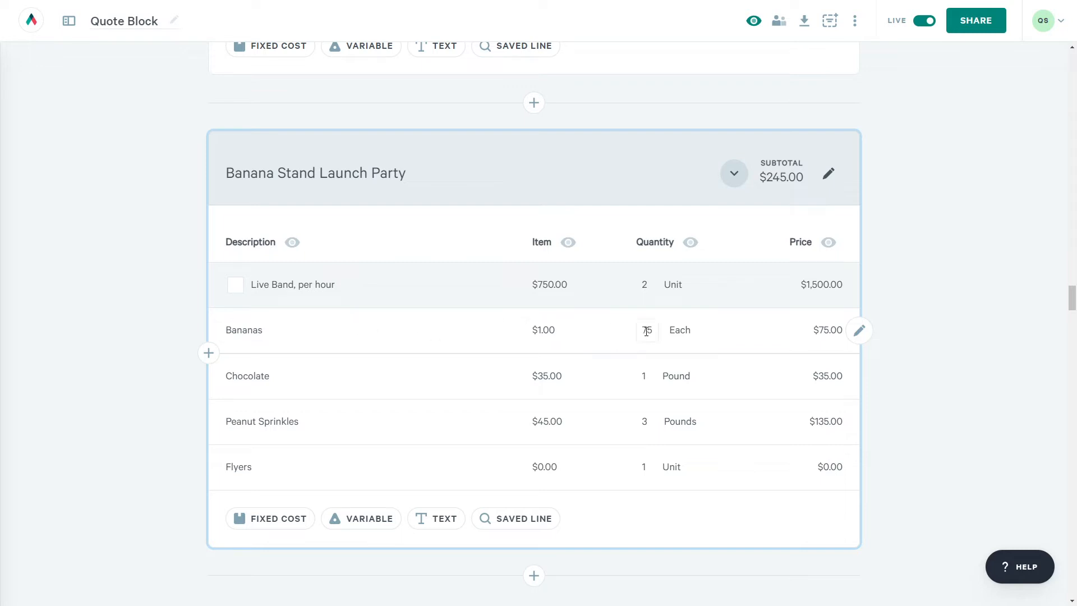
- Let clients adjust the Bananas quantity between 10 and 100
left_click(860, 332)
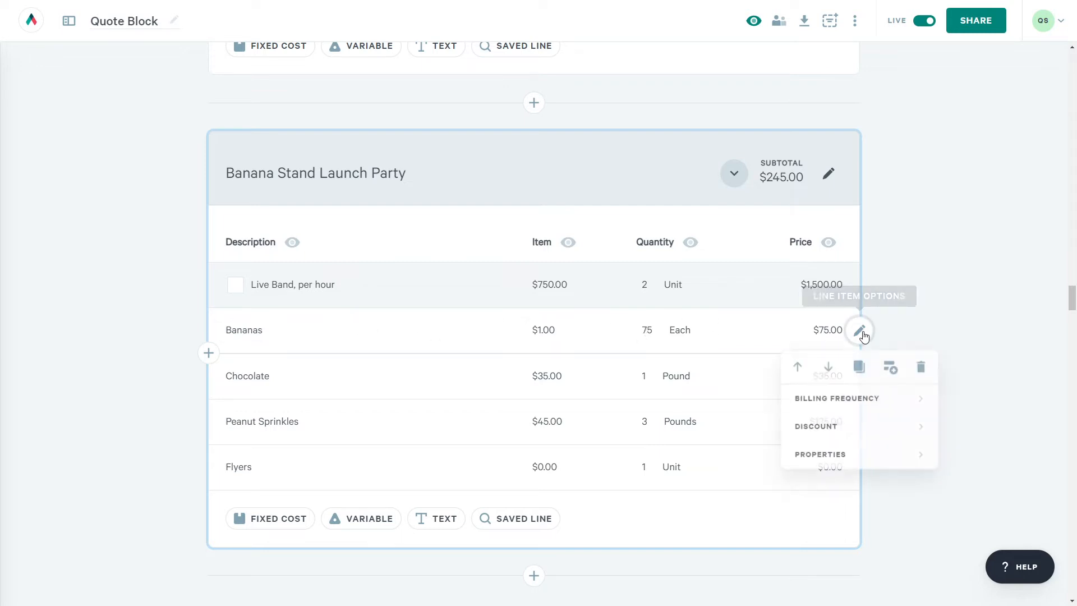
mouse_move(842, 443)
mouse_move(824, 460)
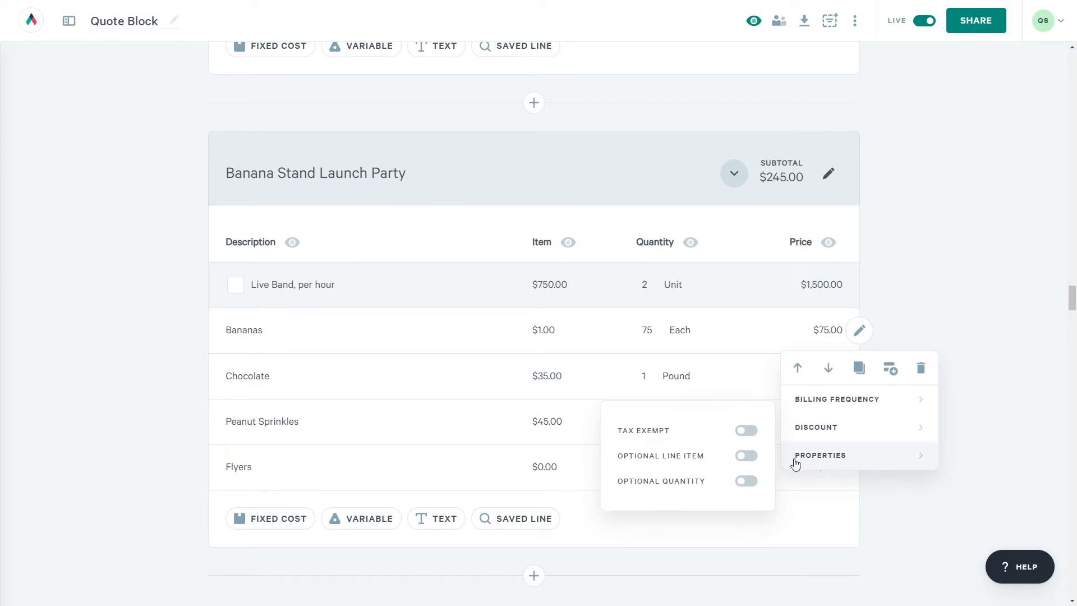
left_click(738, 484)
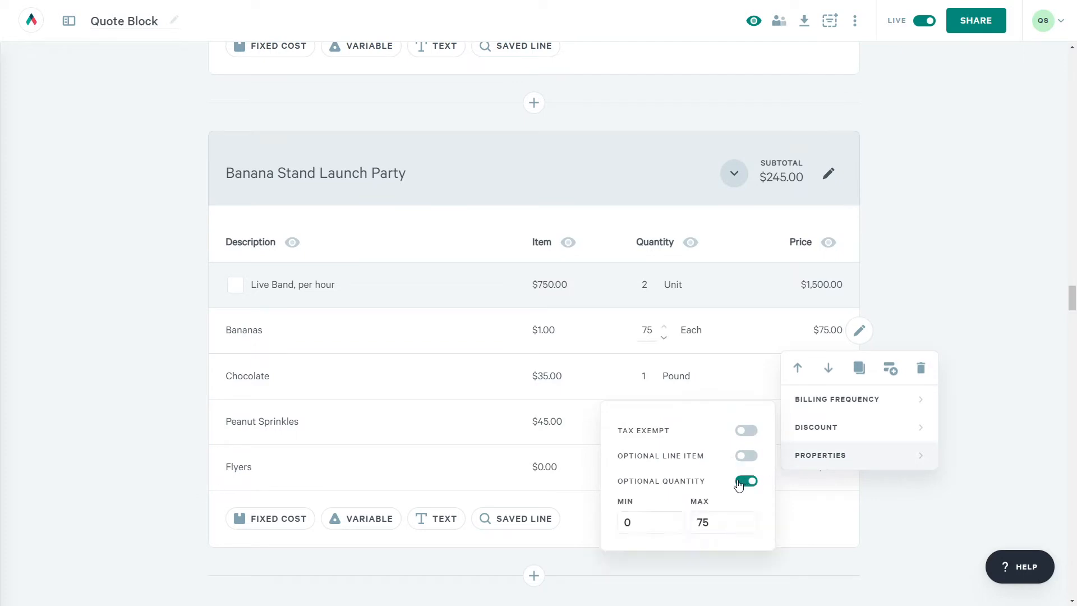
double_click(623, 502)
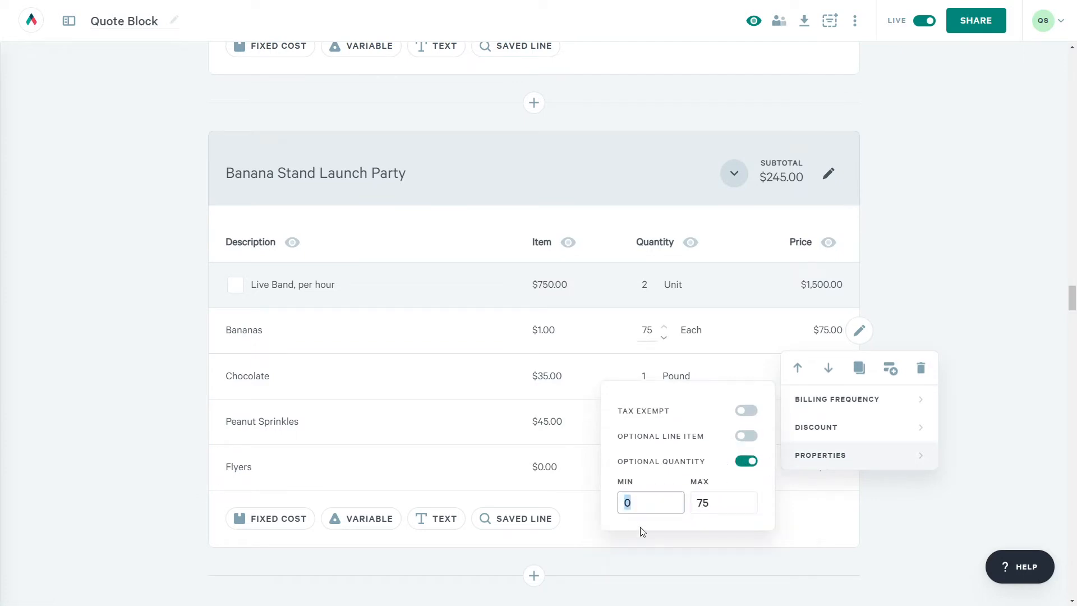
type("10")
key("Tab")
type("100")
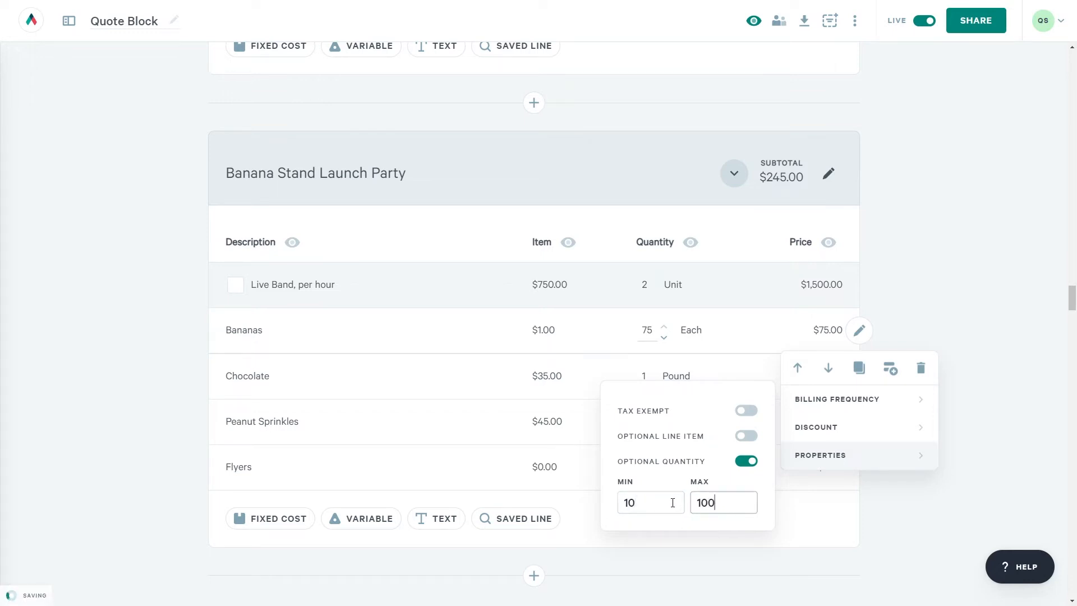
left_click(734, 333)
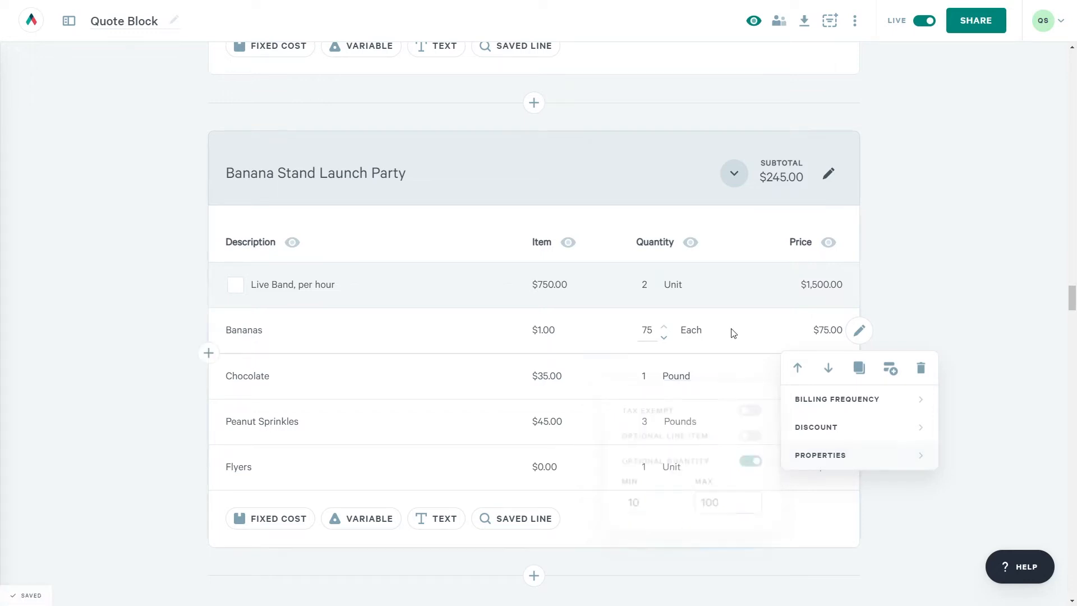
- Set the Bananas quantity to 50
left_click(664, 338)
left_click(664, 338)
left_click(664, 338)
left_click(664, 338)
left_click(664, 338)
double_click(648, 330)
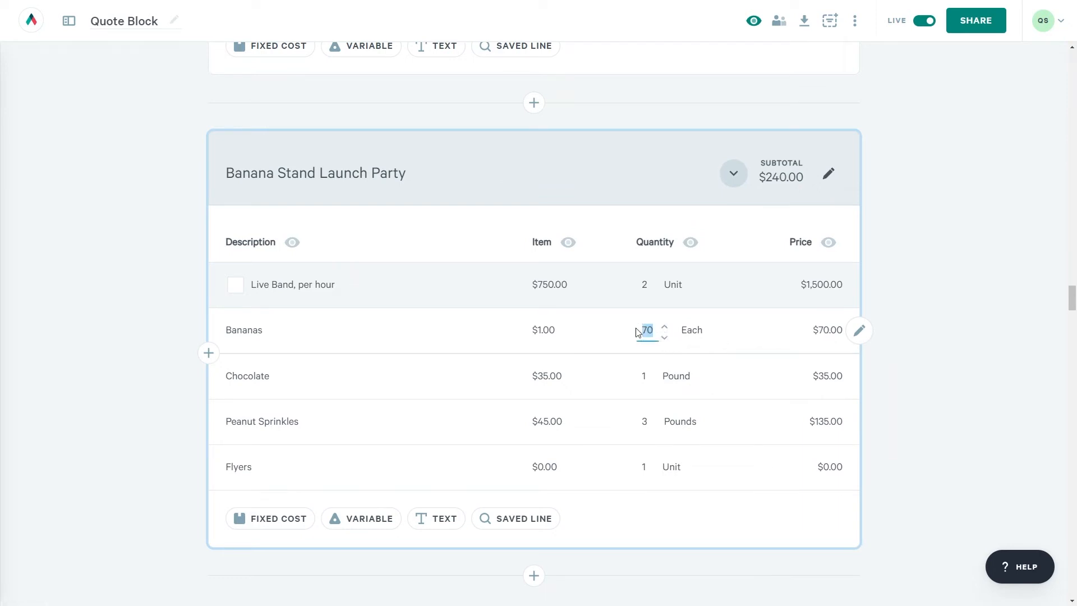
type("50")
- Let clients adjust the Chocolate quantity, with a maximum of 100
left_click(858, 375)
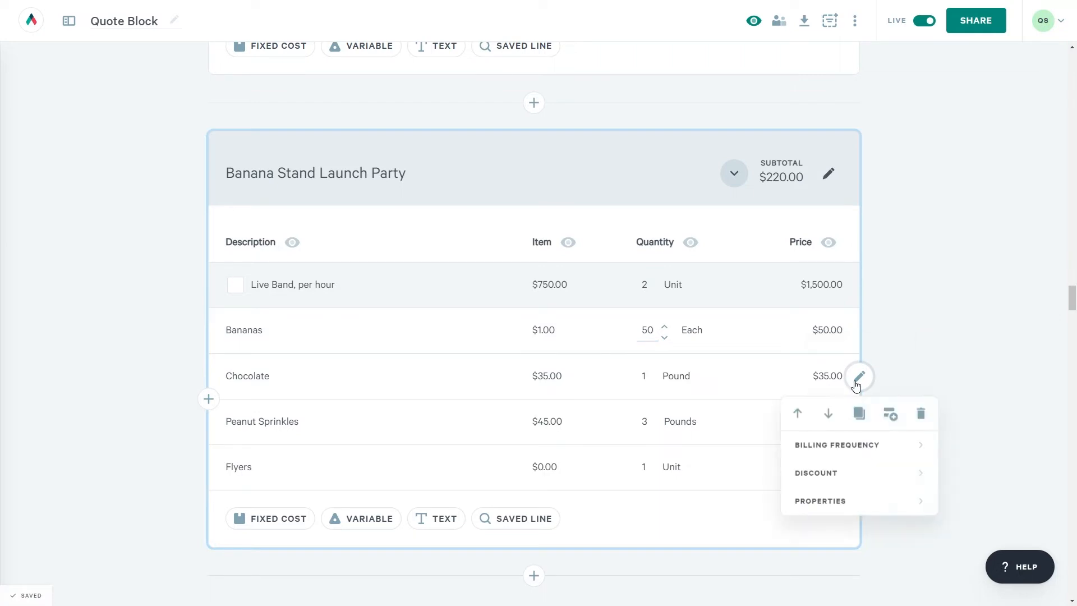
left_click(825, 501)
left_click(747, 527)
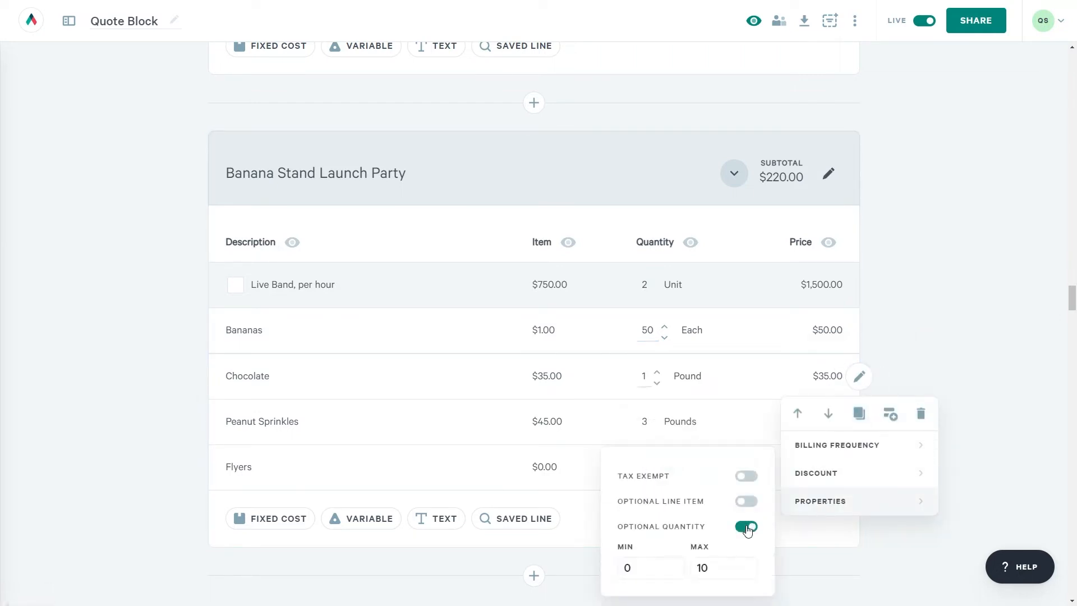
double_click(701, 568)
type("100")
- Make Peanut Sprinkles optional with an adjustable quantity from 1 to 10
left_click(858, 421)
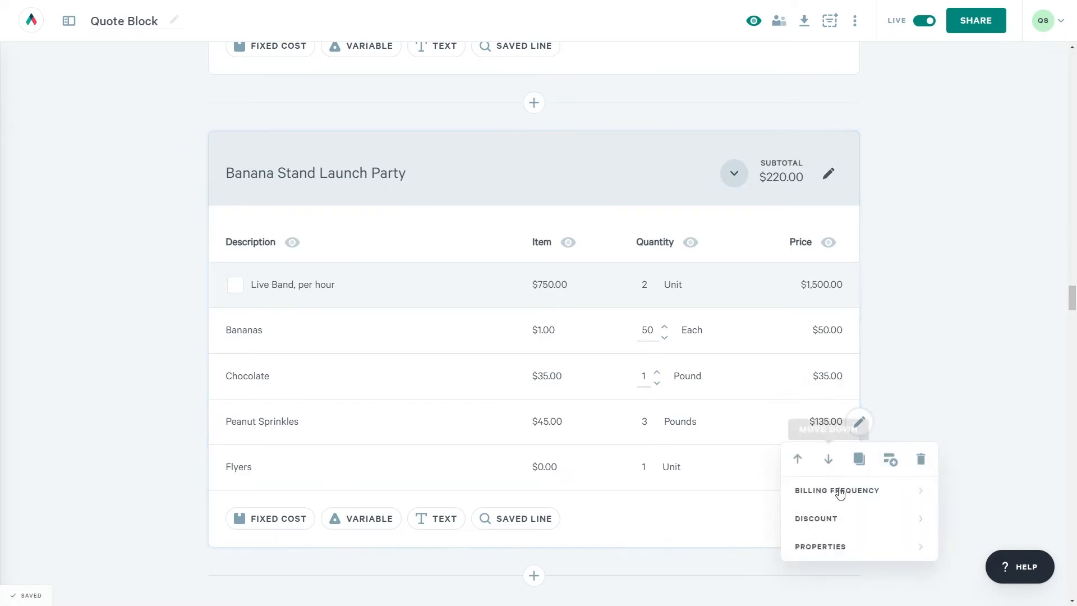
left_click(829, 546)
left_click(750, 569)
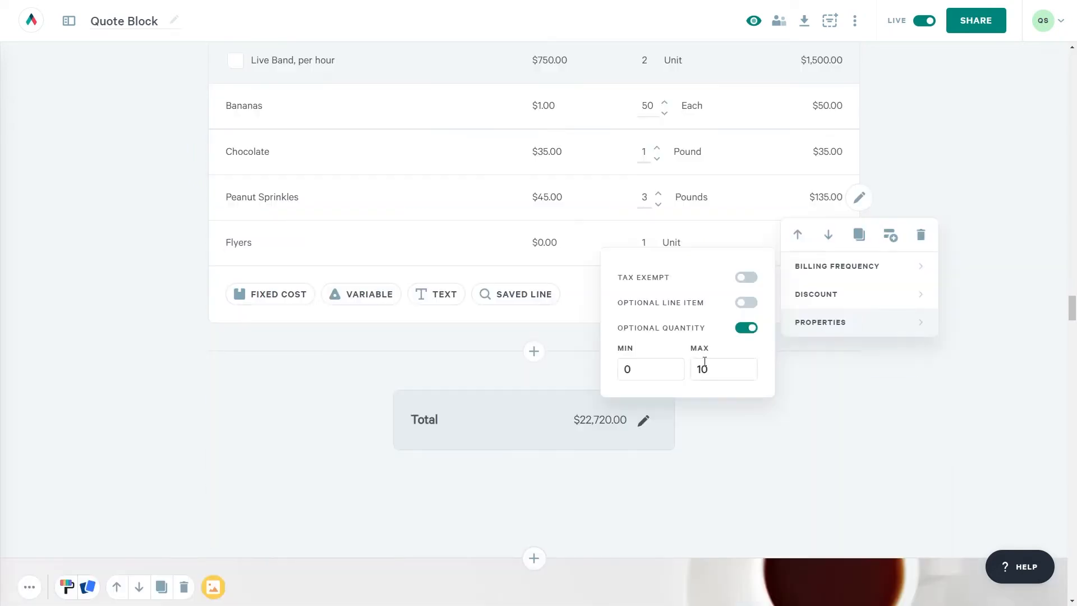
left_click_drag(645, 375, 620, 375)
type("1")
left_click(748, 302)
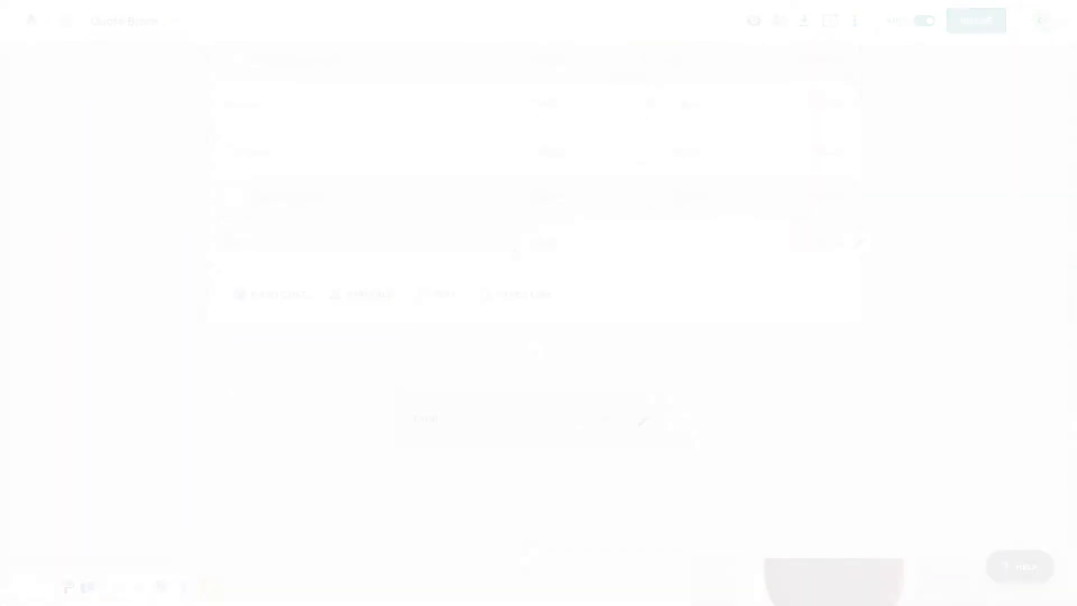
- Replace the Flyers row with a variable-priced Flyers line item and open Manage Variables
left_click(851, 252)
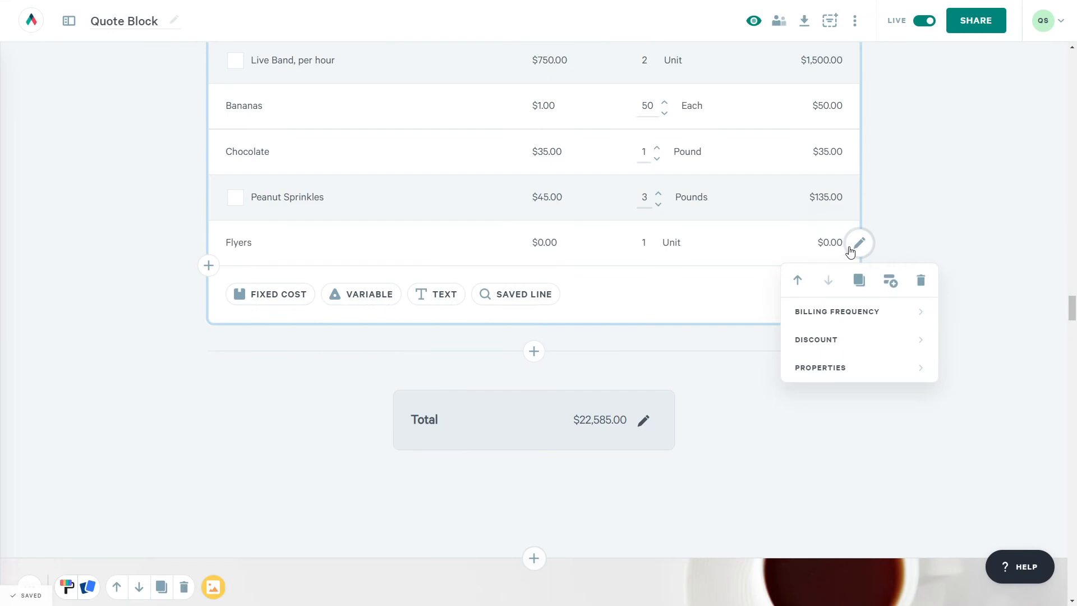
left_click(920, 281)
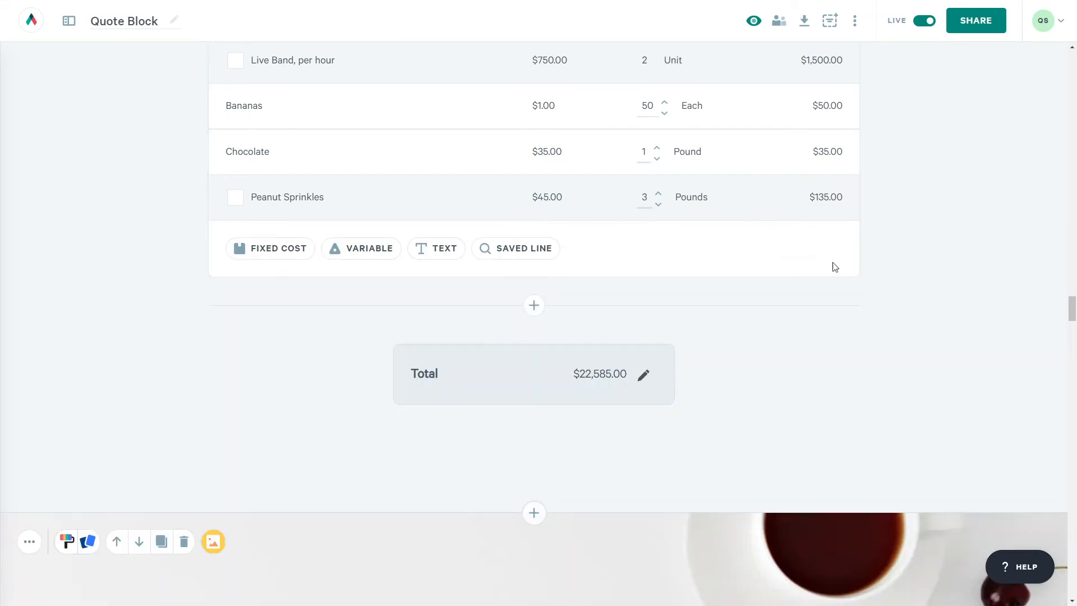
left_click(376, 249)
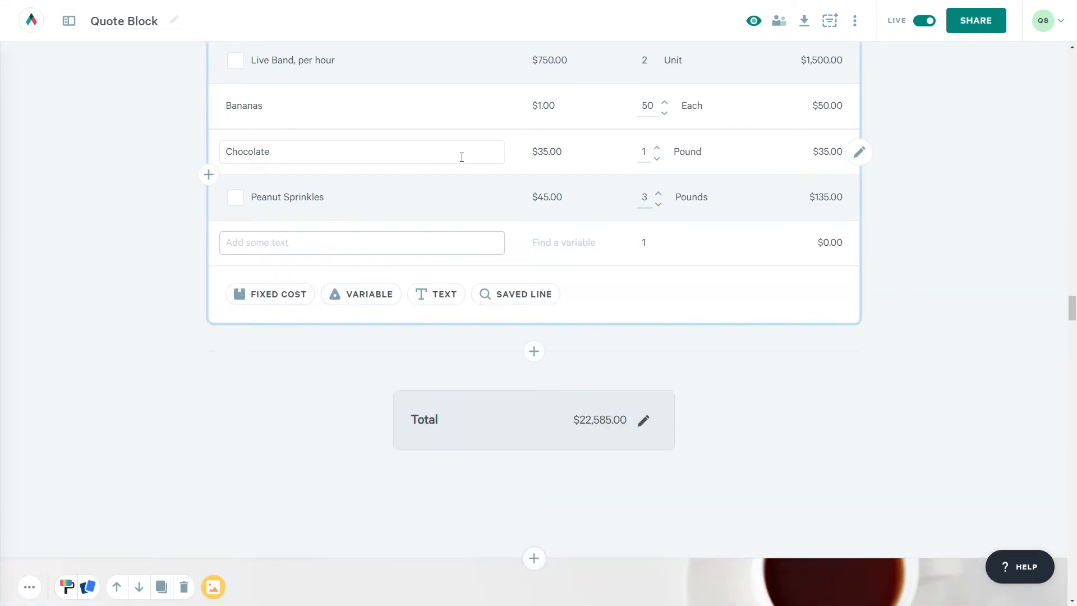
type("Flyers")
key("Tab")
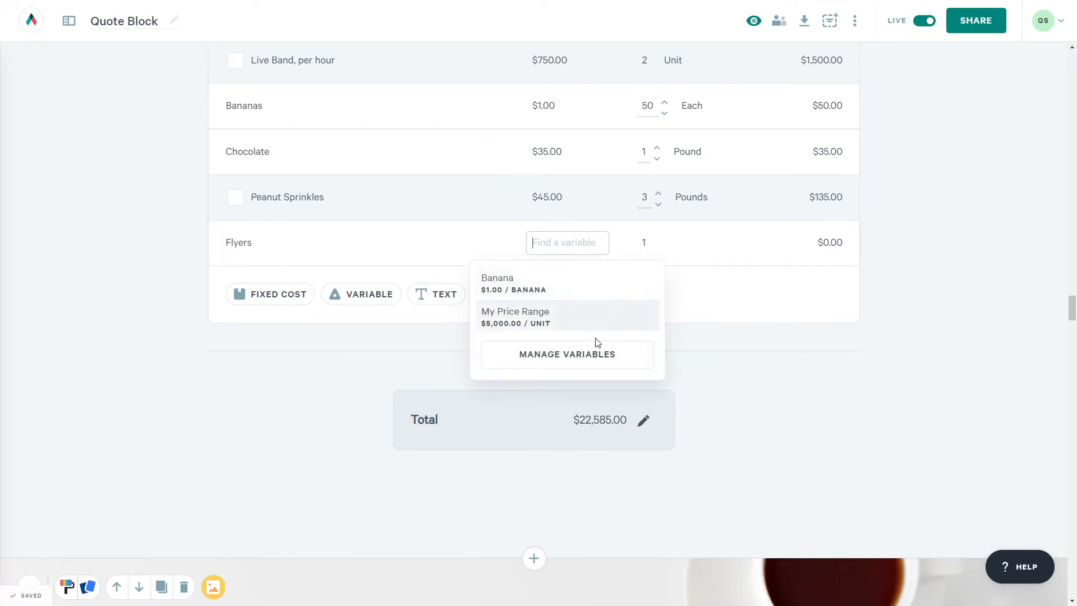
left_click(599, 362)
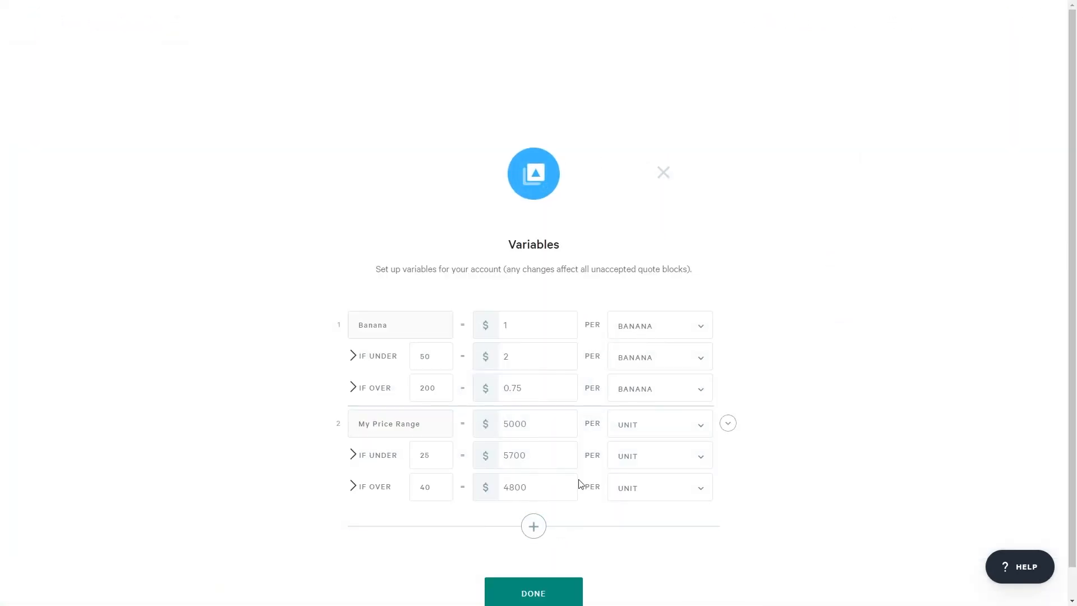
- Create a Flyers variable priced at $0.25 per unit
left_click(533, 526)
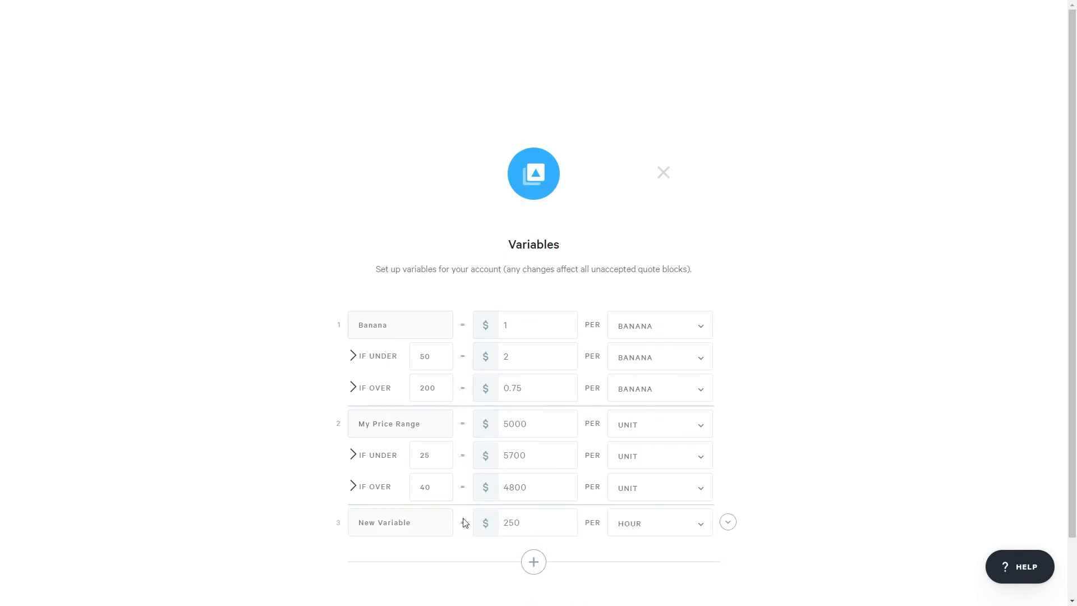
type("Flyers")
key("Tab")
type("0.25")
left_click(698, 524)
left_click(694, 550)
scroll(757, 492, "down", 1)
- Add a Flyers tier of $0.20 per unit when over 250 are ordered
left_click(727, 454)
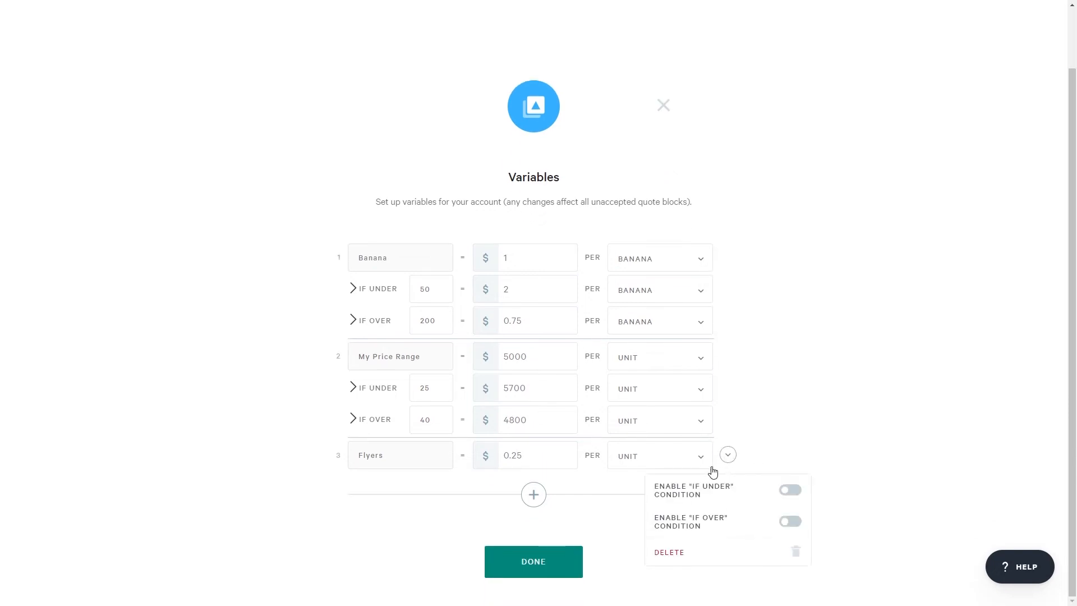
left_click(783, 521)
left_click(512, 494)
type(".15")
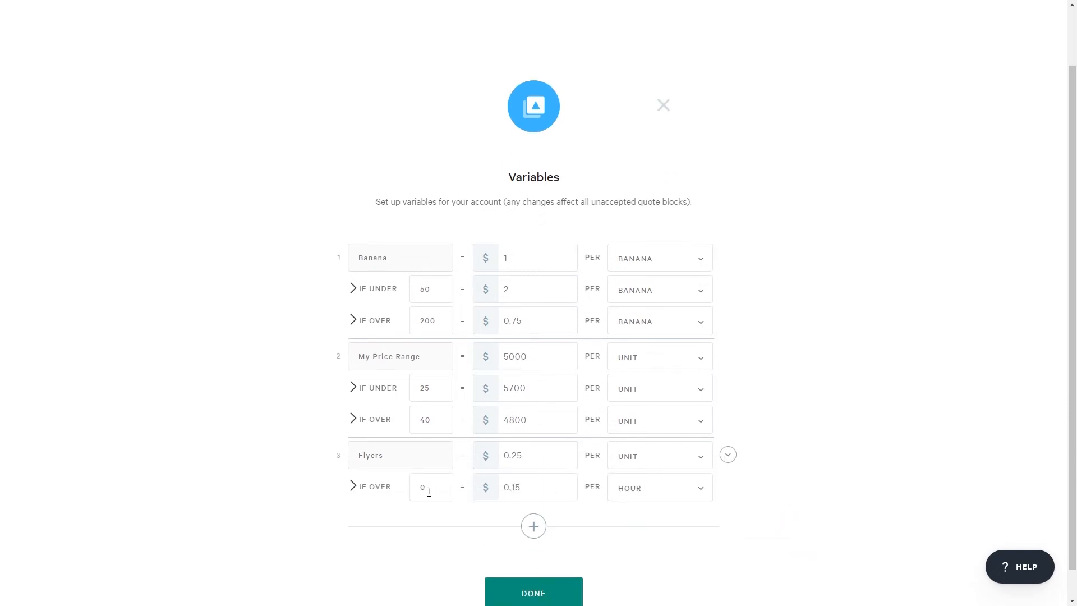
left_click_drag(428, 491, 415, 493)
type("250")
left_click_drag(533, 488, 511, 487)
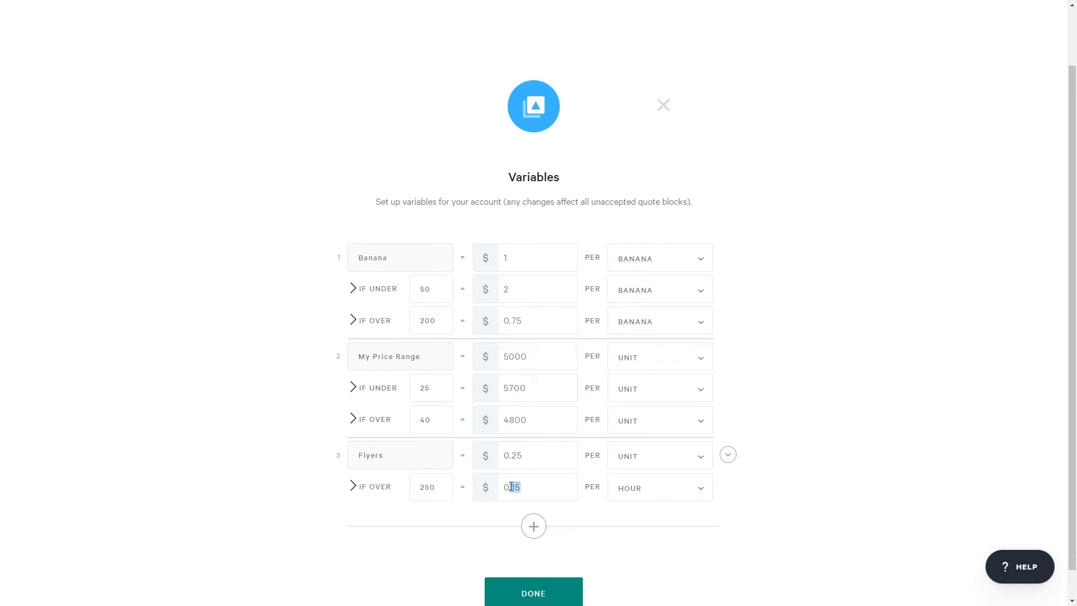
left_click(695, 481)
left_click(650, 512)
- Add a Flyers tier of $0.35 per unit under 100, then close Variables
left_click(723, 456)
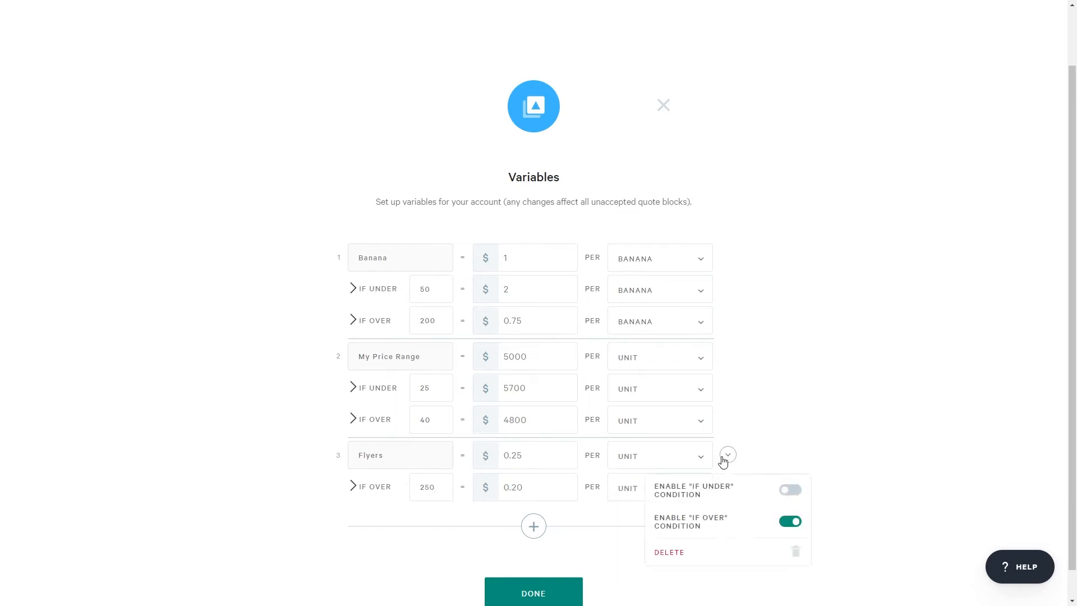
left_click(790, 489)
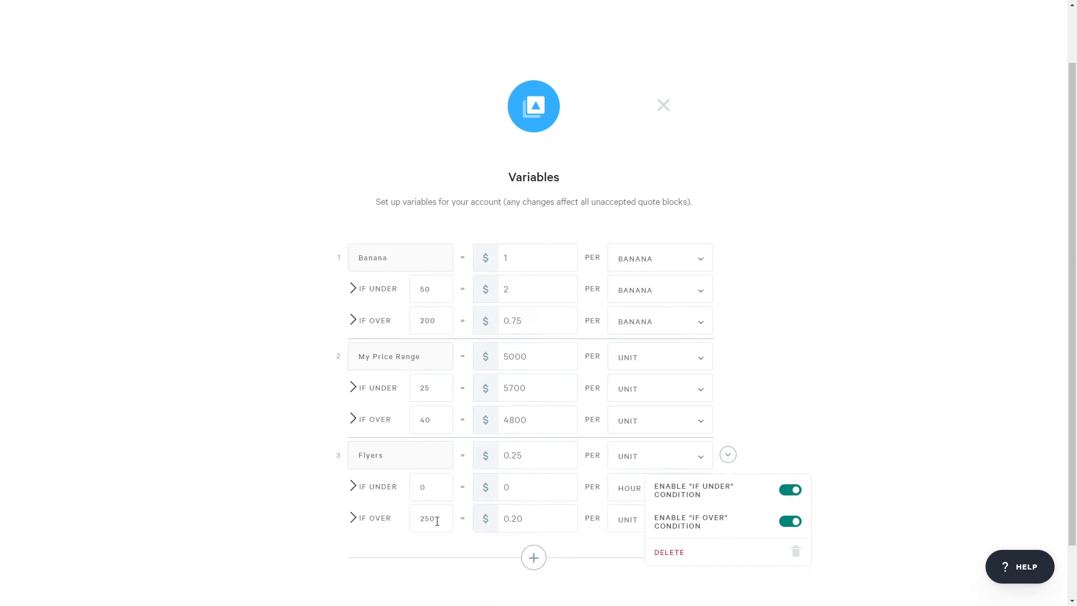
left_click(427, 491)
left_click_drag(429, 489, 419, 492)
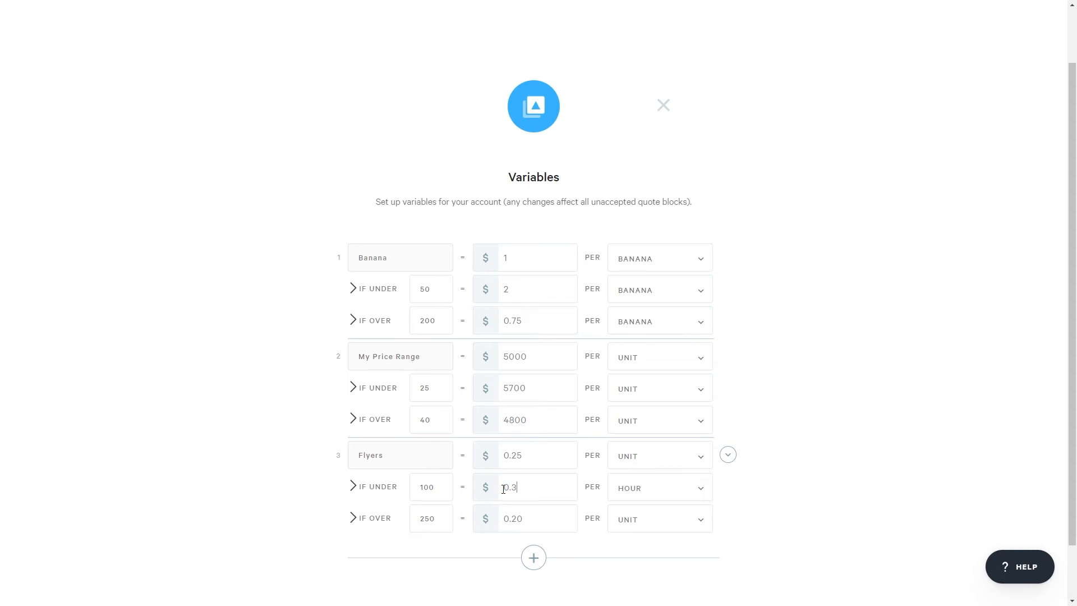
type("5")
left_click(698, 488)
left_click(690, 511)
left_click(665, 107)
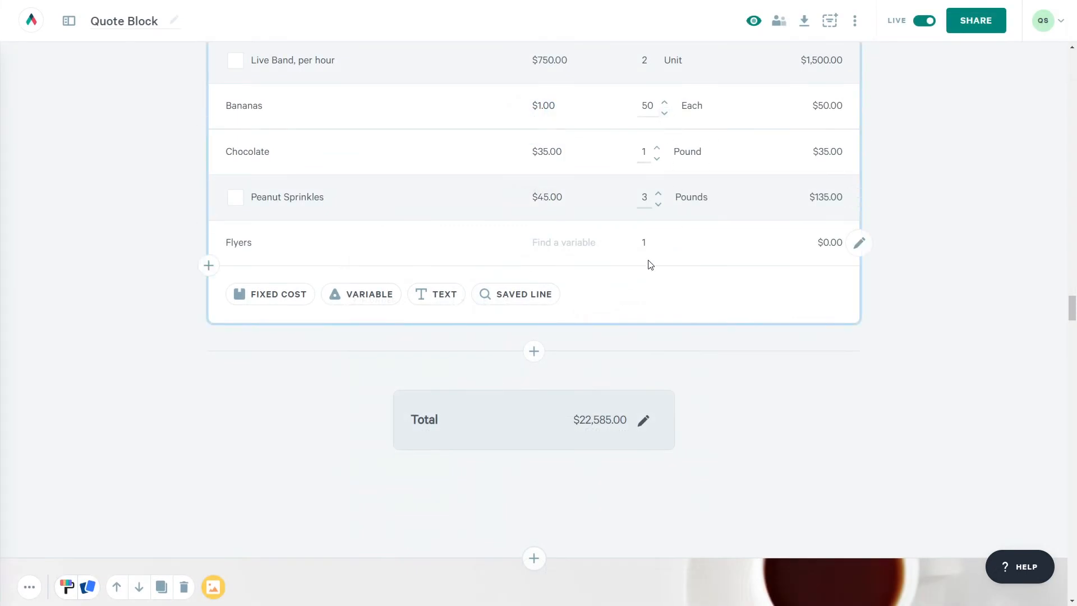
- Link the Flyers line to the Flyers variable and enable Optional Quantity on it
left_click(606, 245)
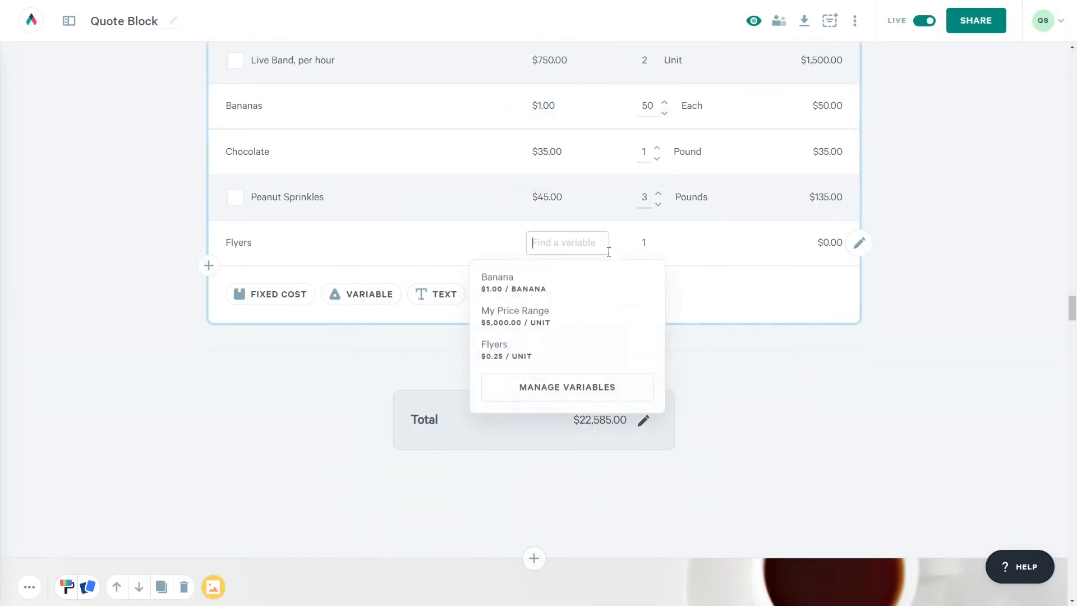
left_click(513, 354)
left_click(857, 355)
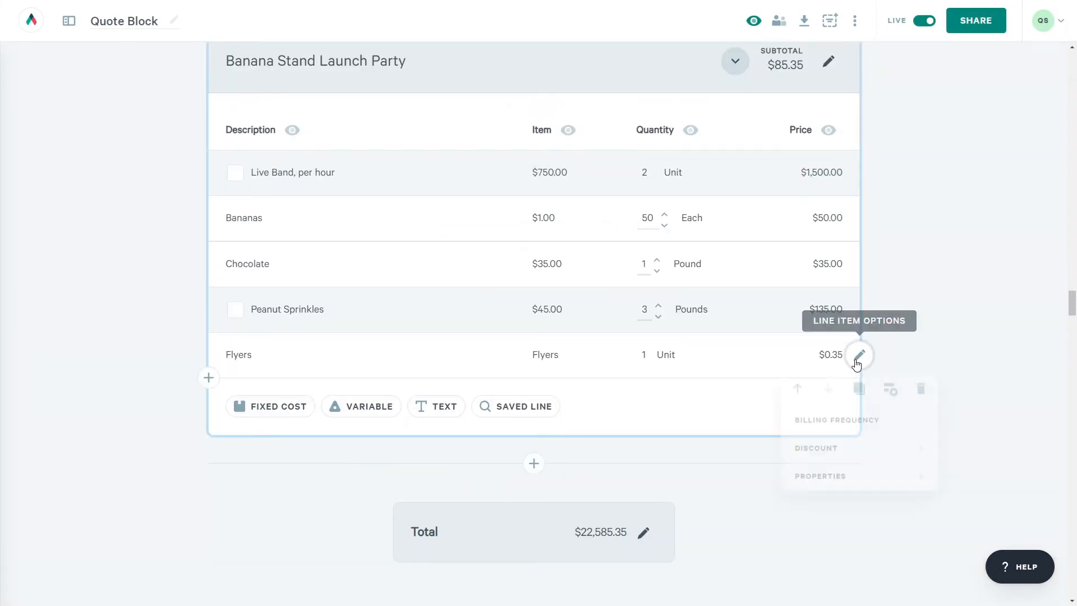
mouse_move(832, 440)
mouse_move(820, 481)
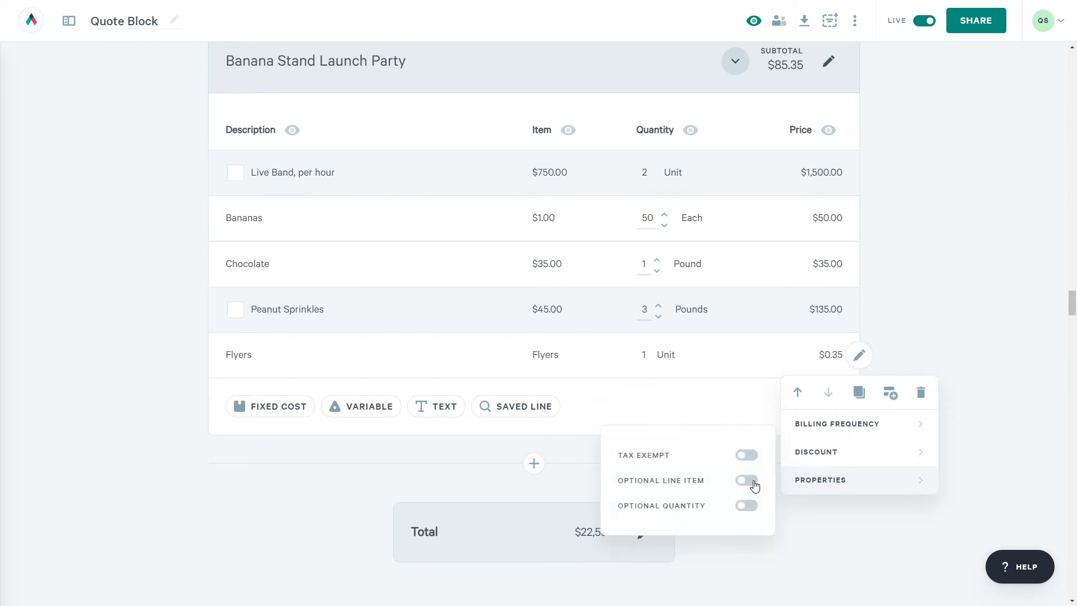
left_click(747, 506)
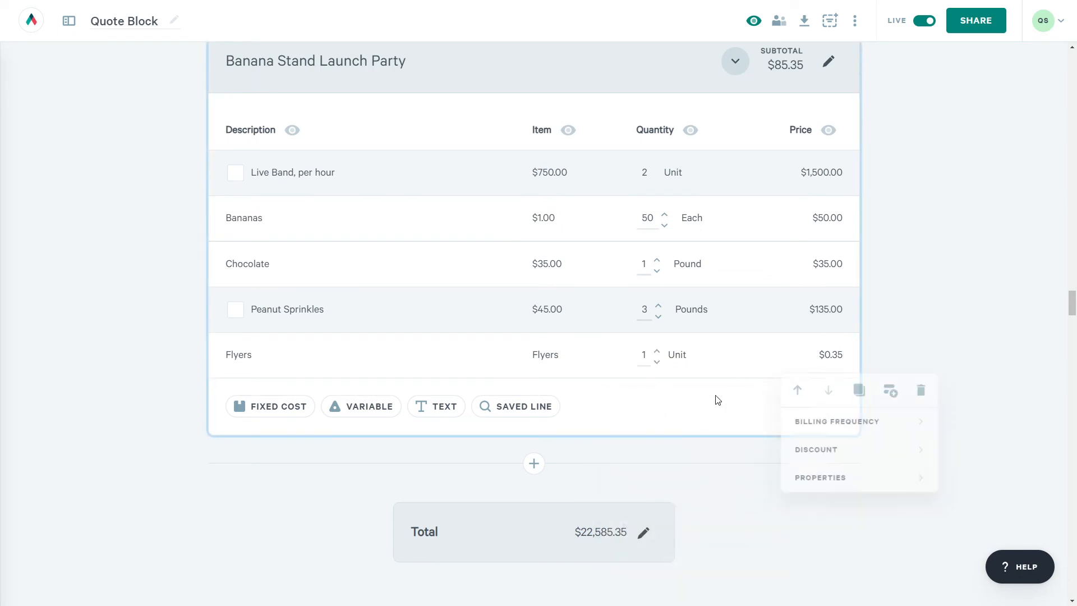
- Raise the Flyers quantity to 10
left_click(655, 351)
double_click(655, 351)
left_click(655, 352)
double_click(655, 352)
double_click(655, 352)
left_click(655, 352)
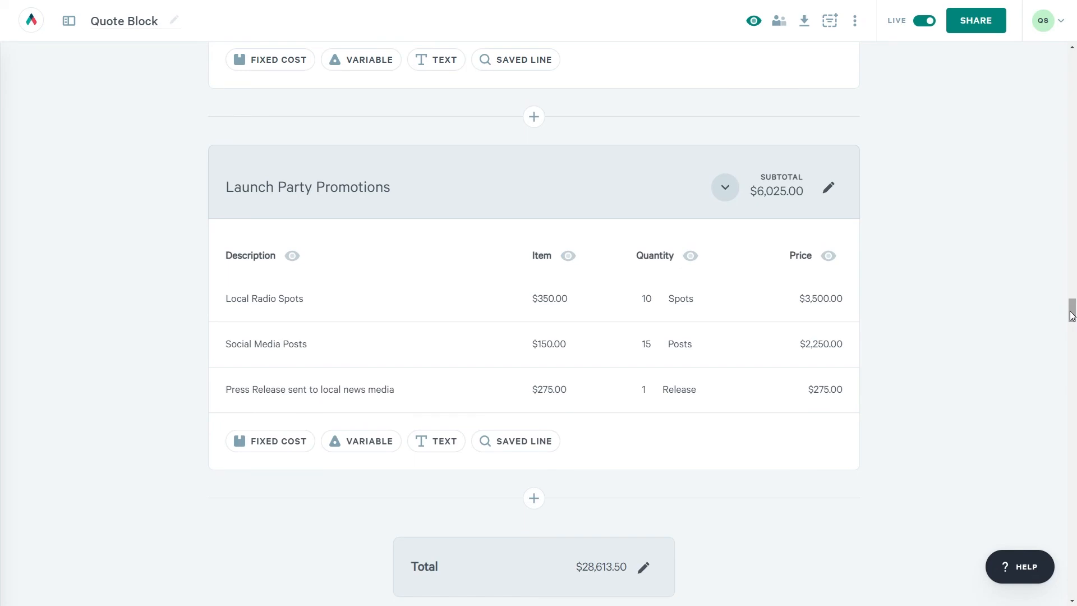
- Set the quote block's Selection Type to Single select
left_click_drag(1071, 314, 1054, 269)
left_click_drag(1055, 269, 1055, 267)
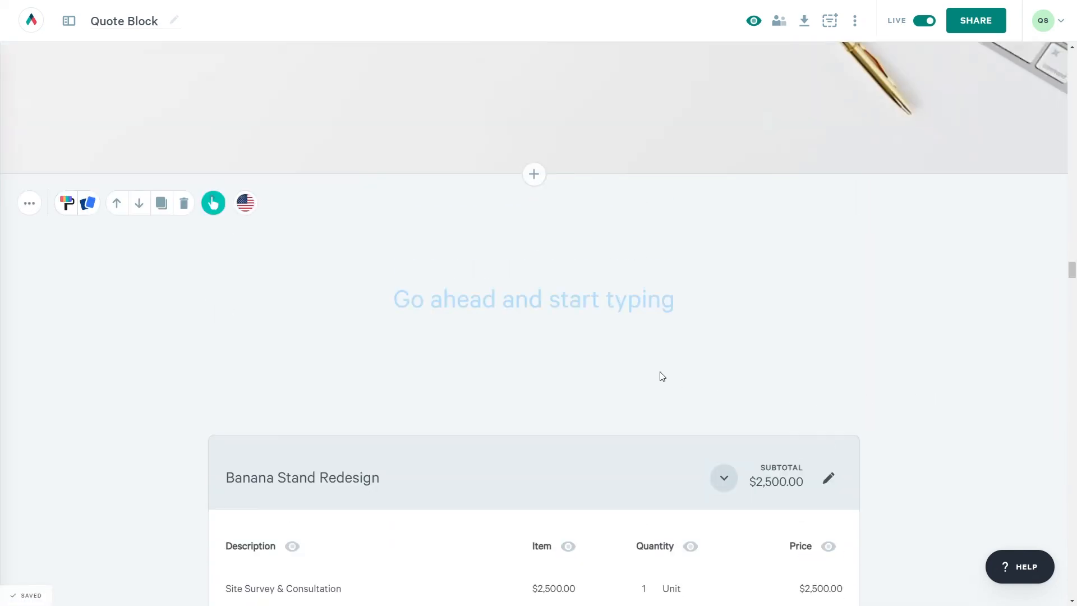
left_click(211, 210)
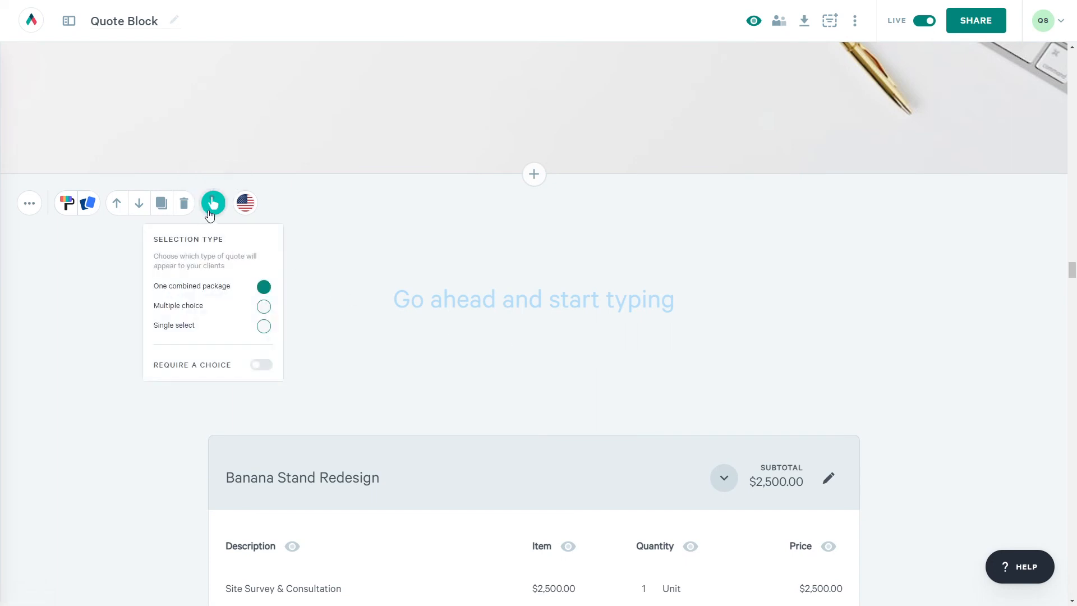
left_click(264, 327)
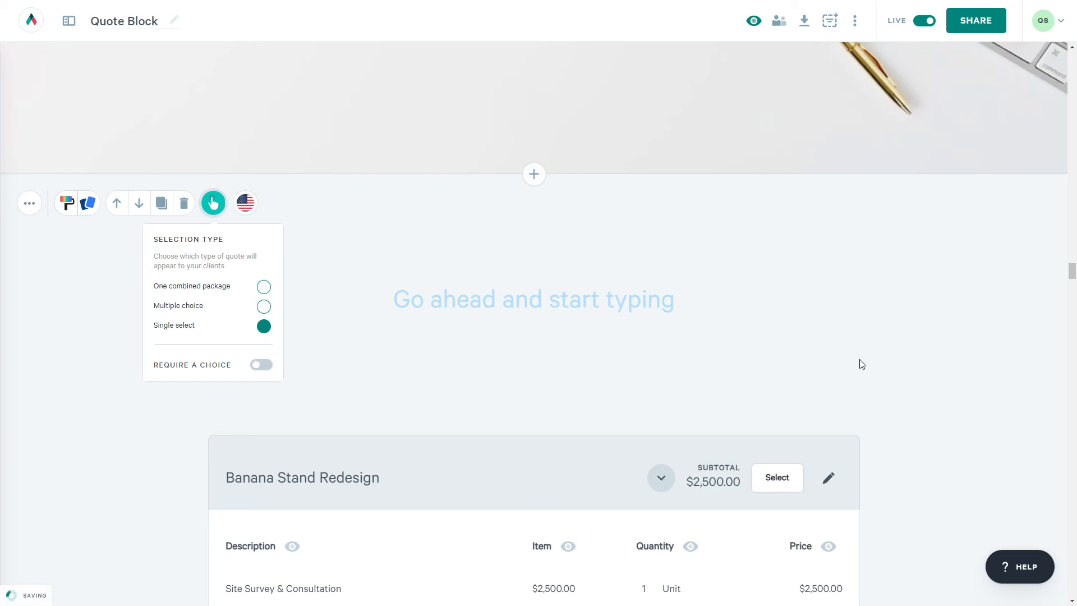
left_click(846, 376)
scroll(846, 377, "down", 5)
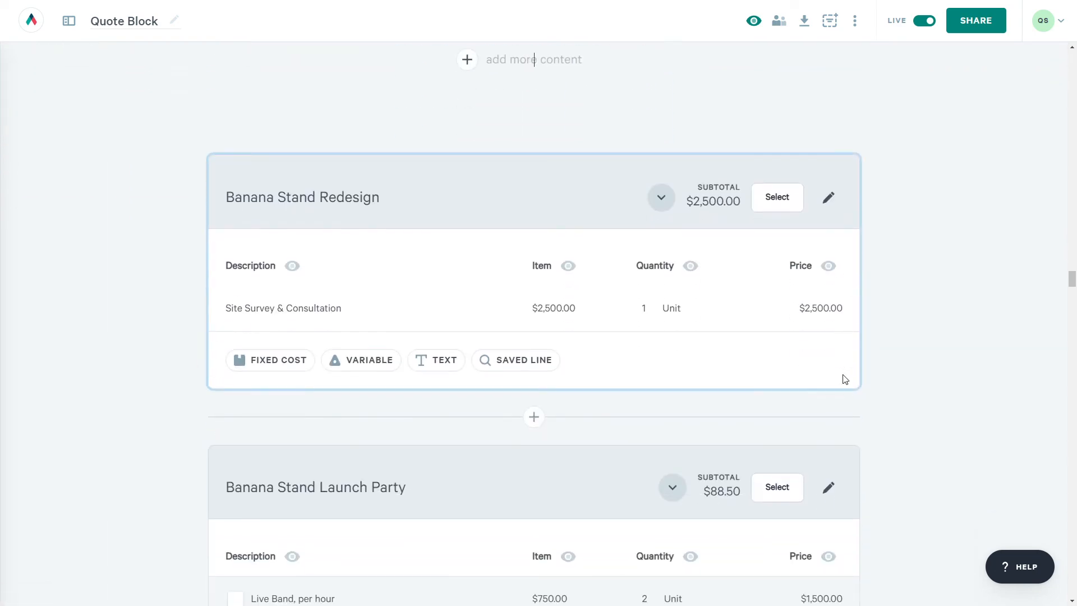
scroll(844, 379, "down", 3)
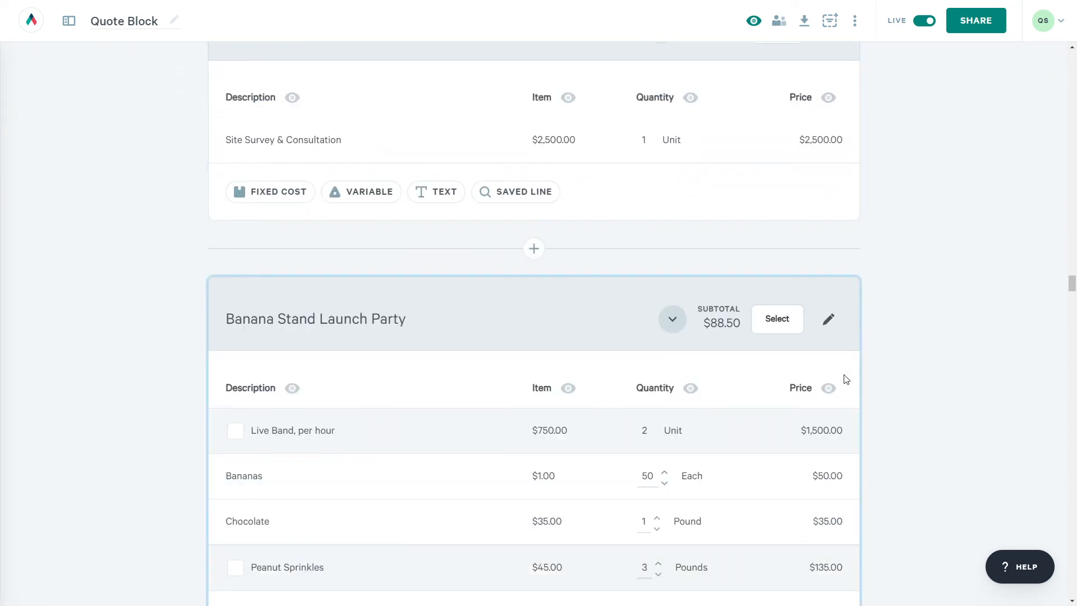
scroll(845, 379, "down", 10)
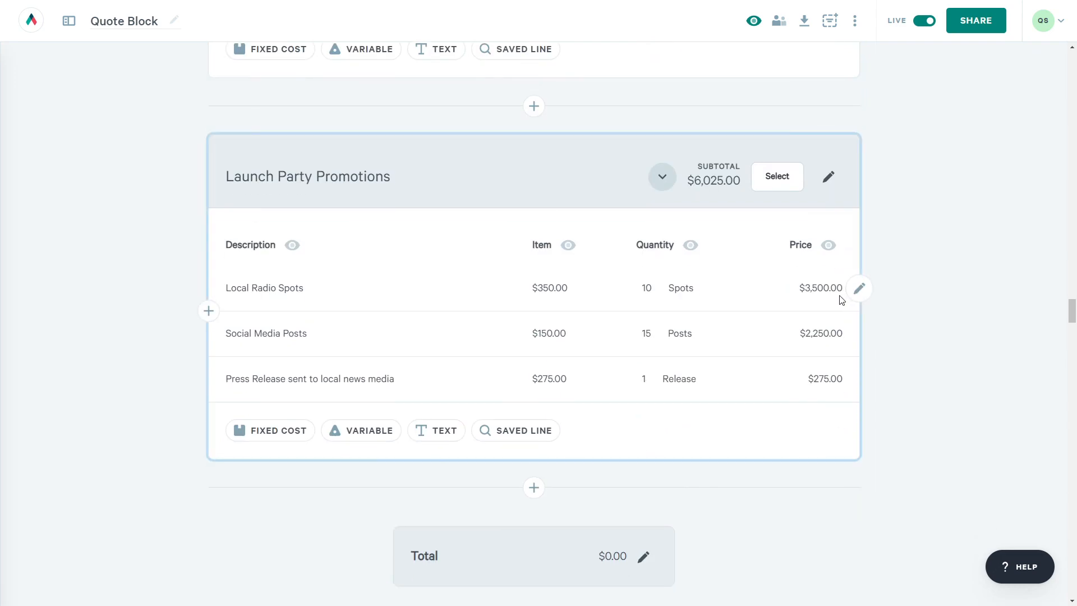
scroll(841, 300, "up", 15)
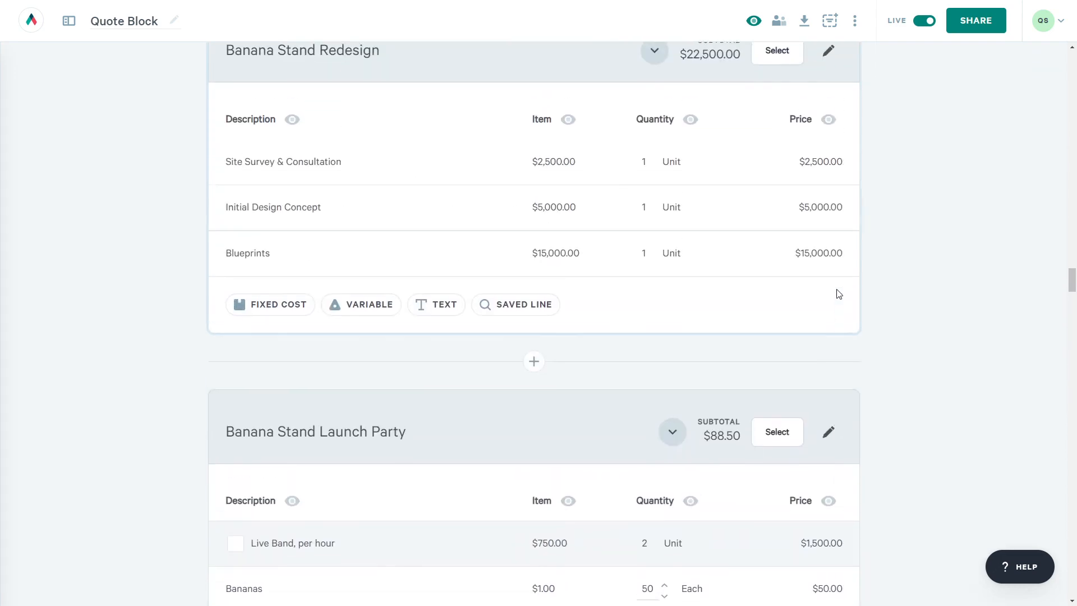
scroll(839, 294, "up", 2)
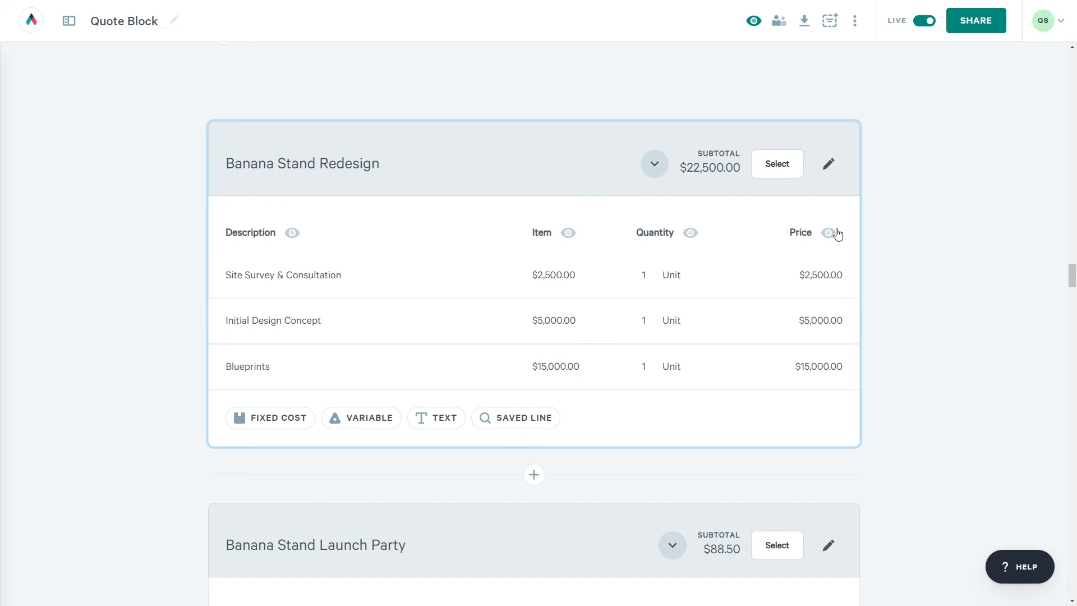
- Switch off Optional Section for Banana Stand Redesign
left_click(829, 163)
mouse_move(861, 226)
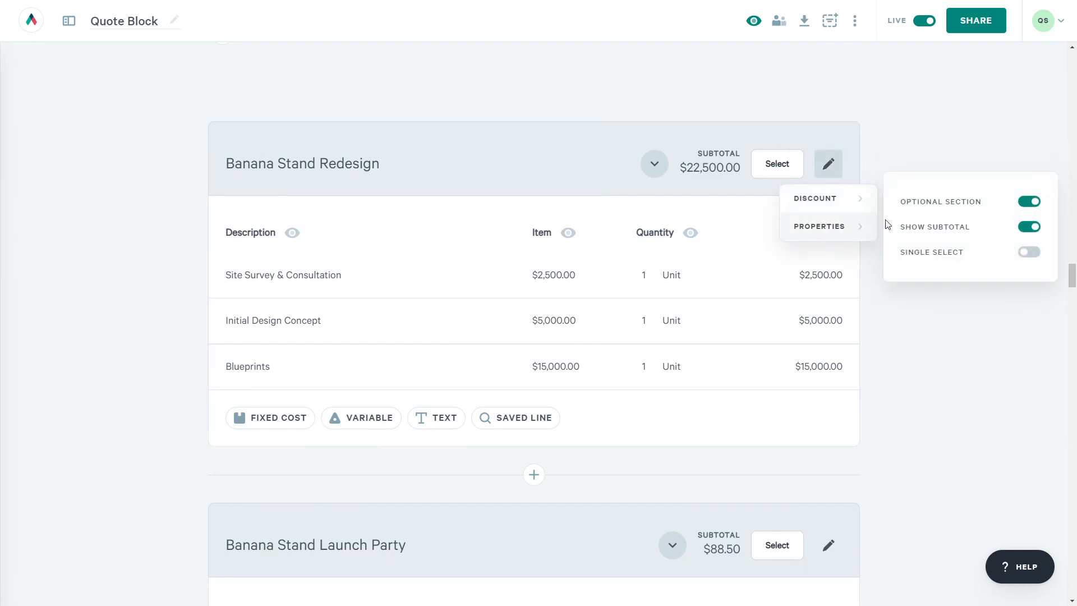
left_click(1030, 203)
scroll(959, 350, "down", 5)
- Switch off Optional Section for Banana Stand Launch Party, then test selecting Launch Party Promotions
left_click(831, 216)
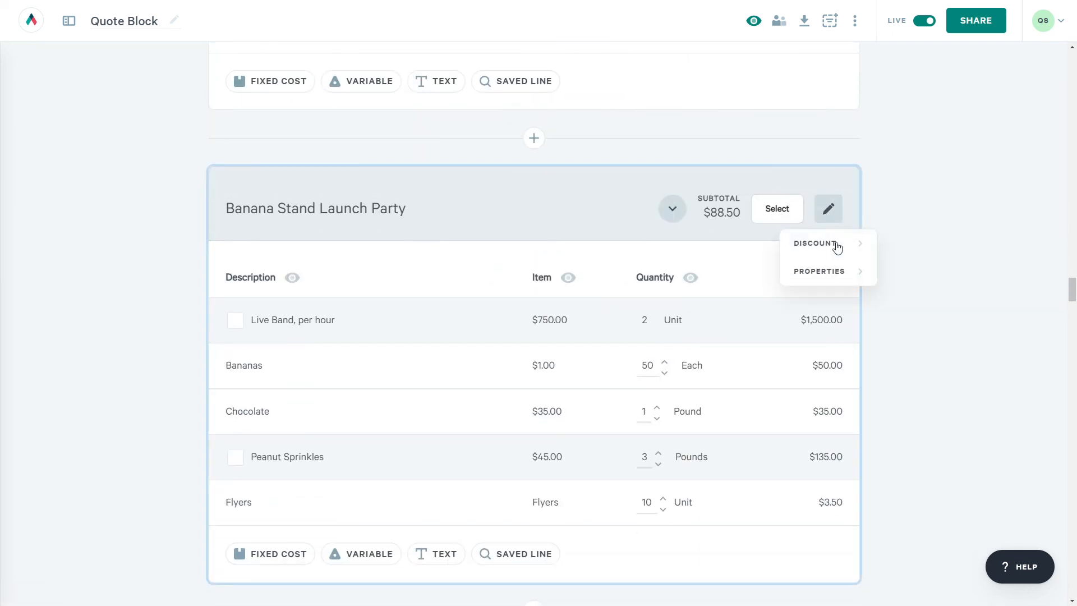
mouse_move(825, 271)
left_click(1022, 247)
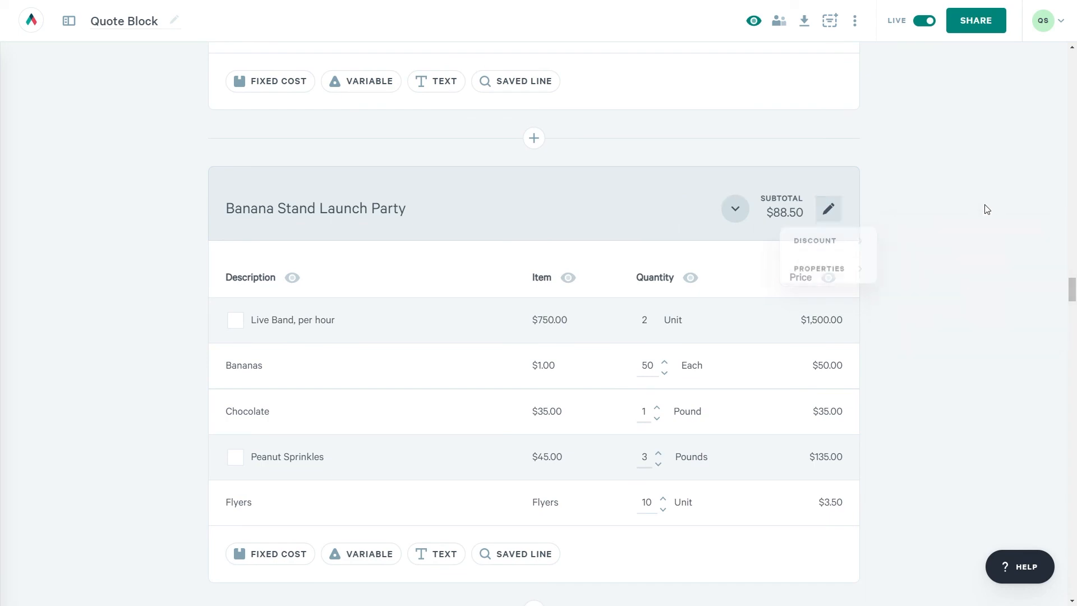
scroll(954, 250, "down", 8)
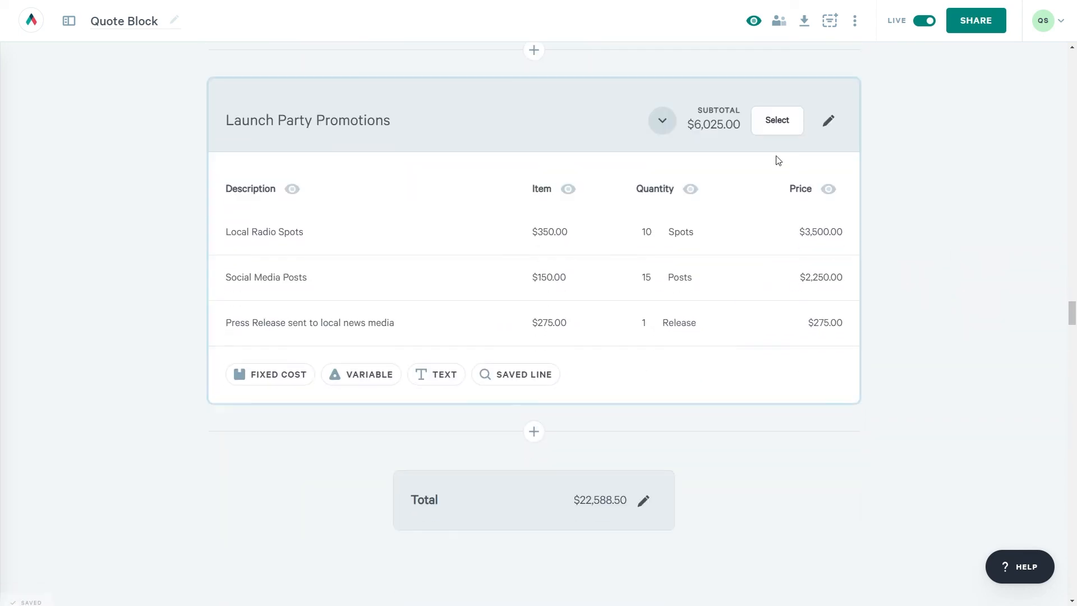
left_click(773, 121)
left_click(773, 123)
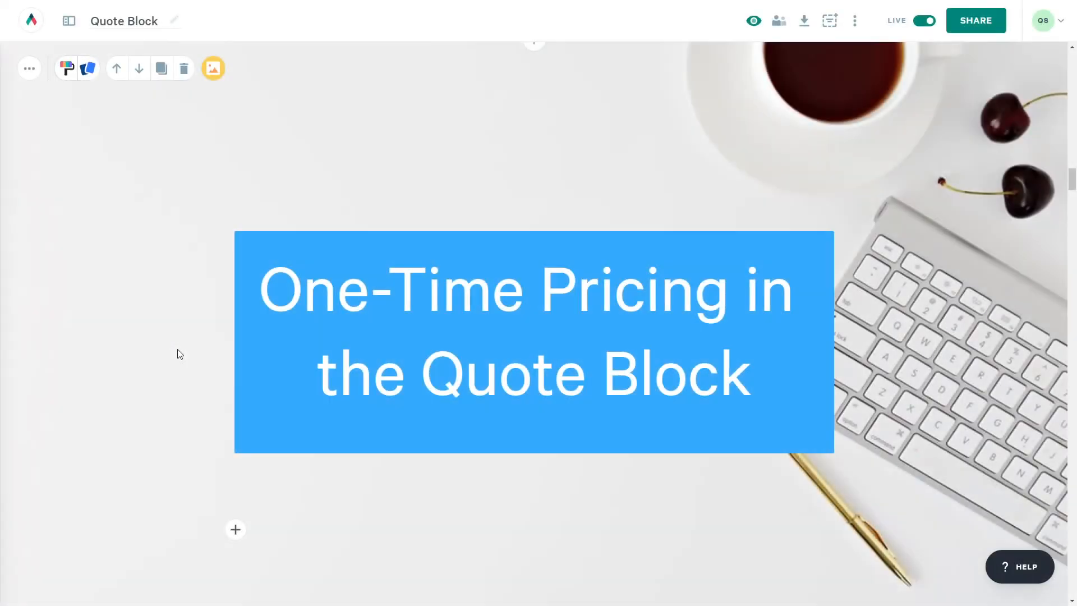
- Add a new line under the banner title: 'If you have any questions, please reach out to us at' plus the help e-mail
left_click(766, 379)
key("Return")
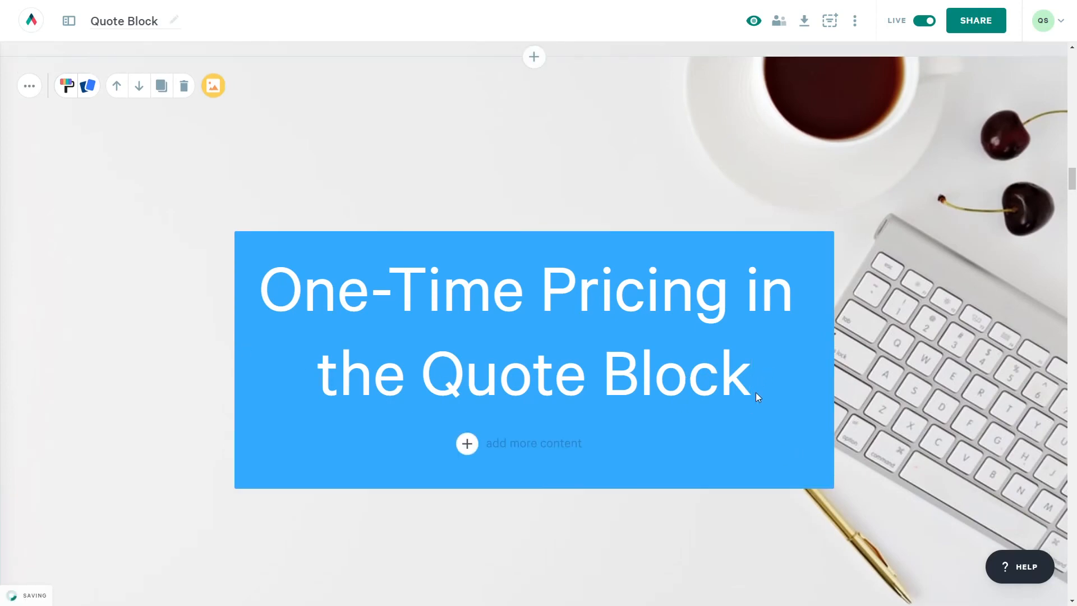
type("If you have any questions, please")
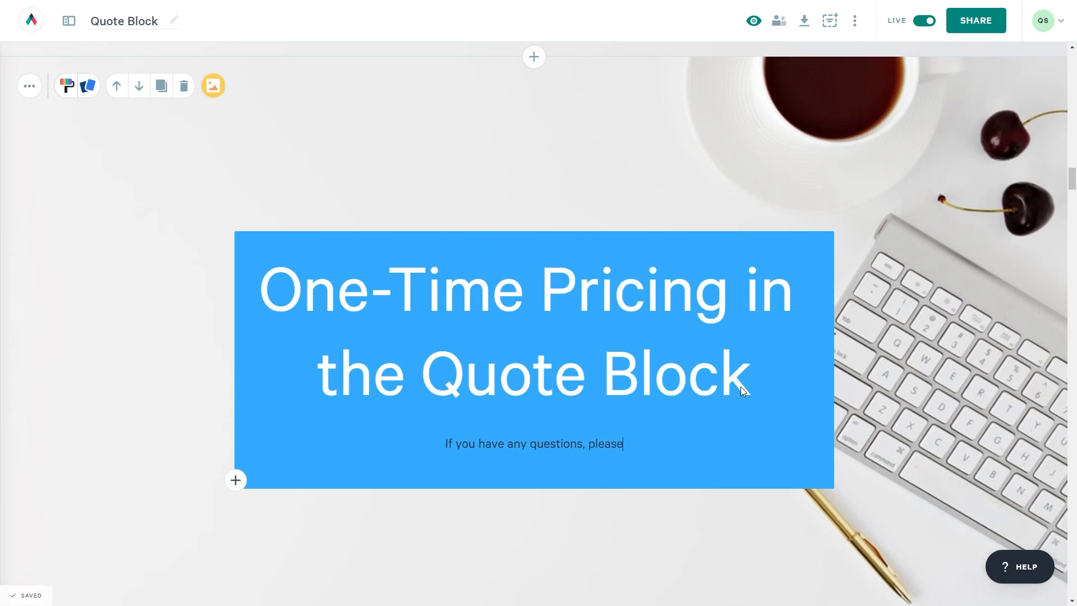
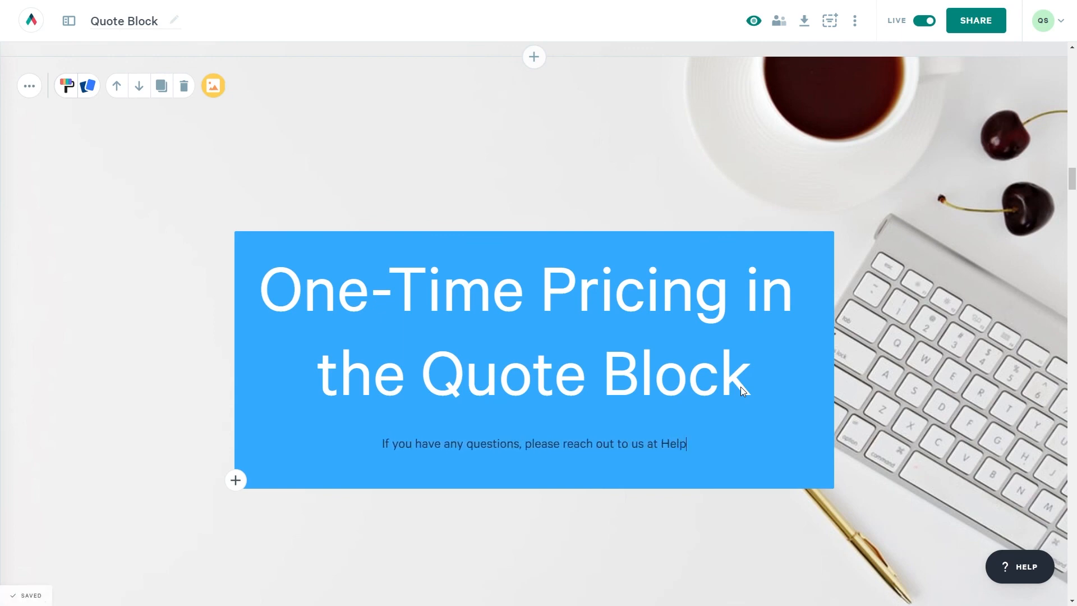